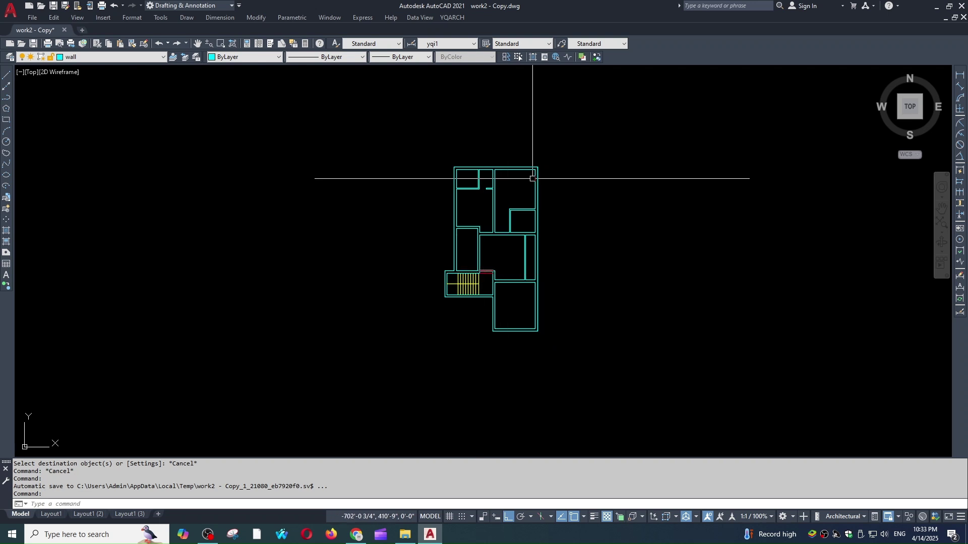
scroll(466, 169, up, 4)
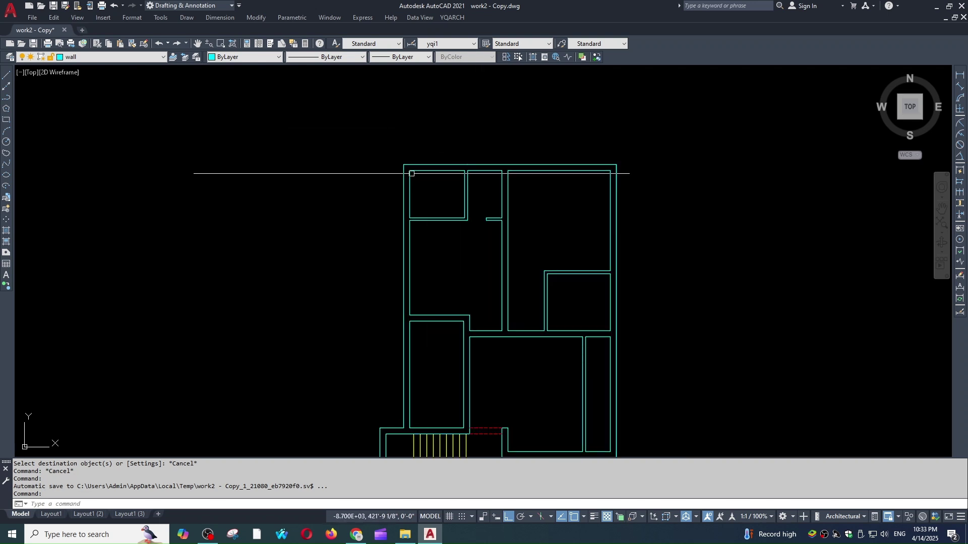
scroll(426, 232, down, 2)
middle_drag(426, 231, 634, 235)
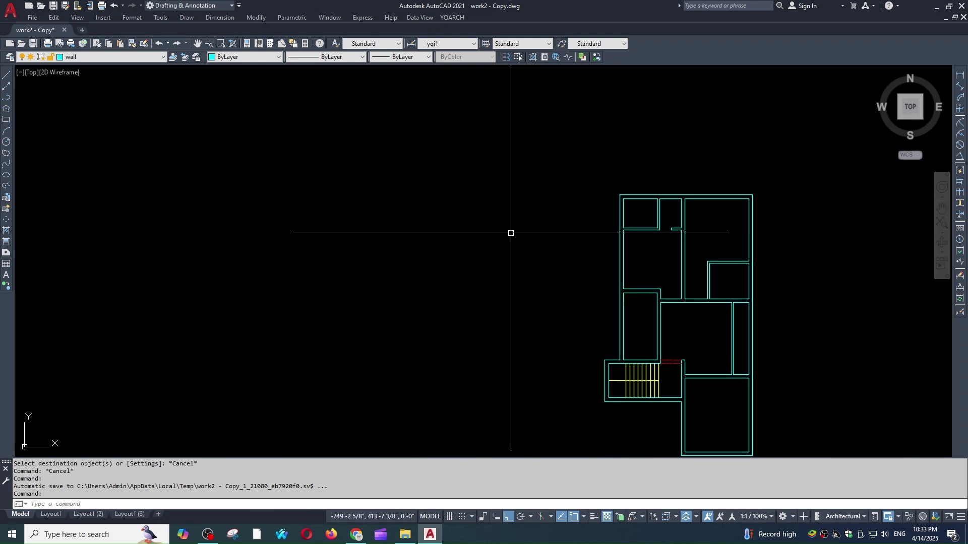
text(ww)
key(Return)
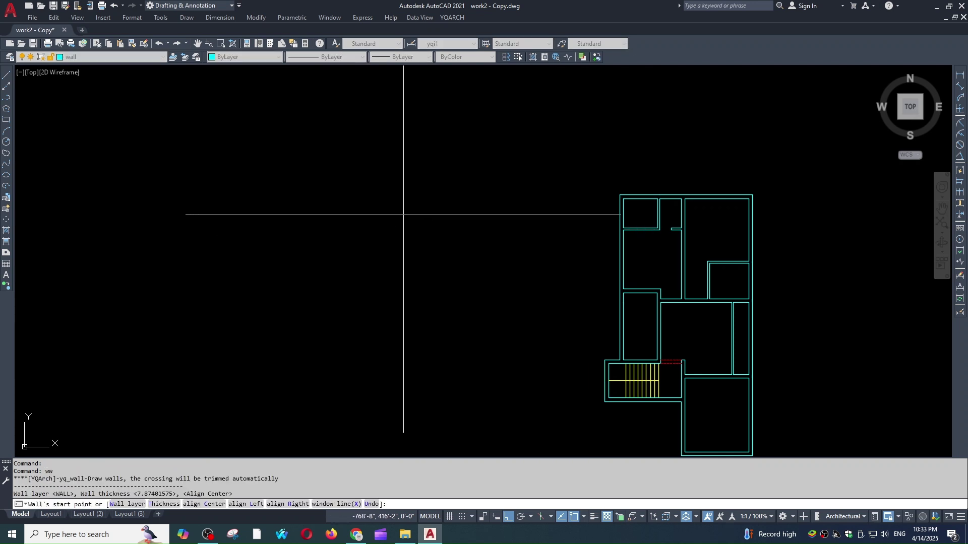
click(416, 185)
key(Escape)
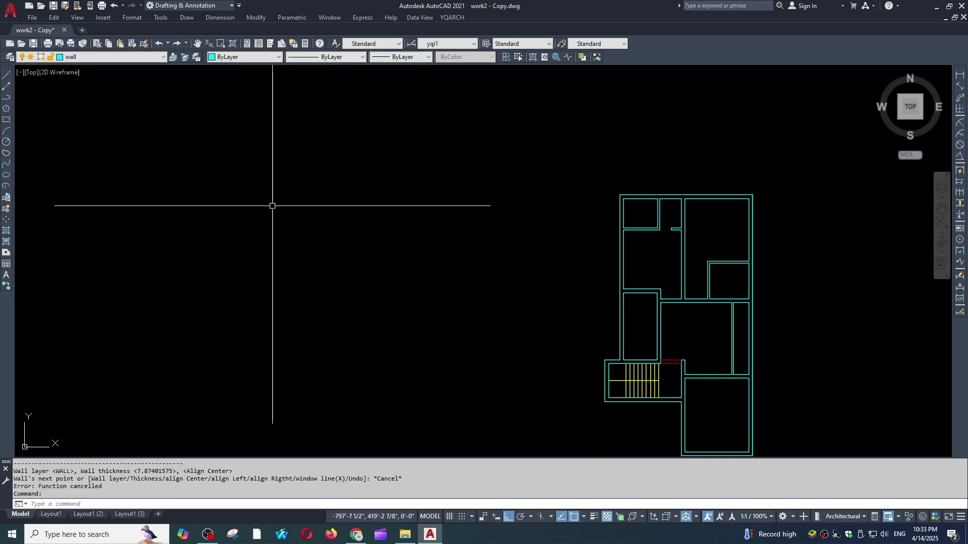
- Start the YQArch wall command (WW) and set the wall thickness to 9
key(Return)
key(Return)
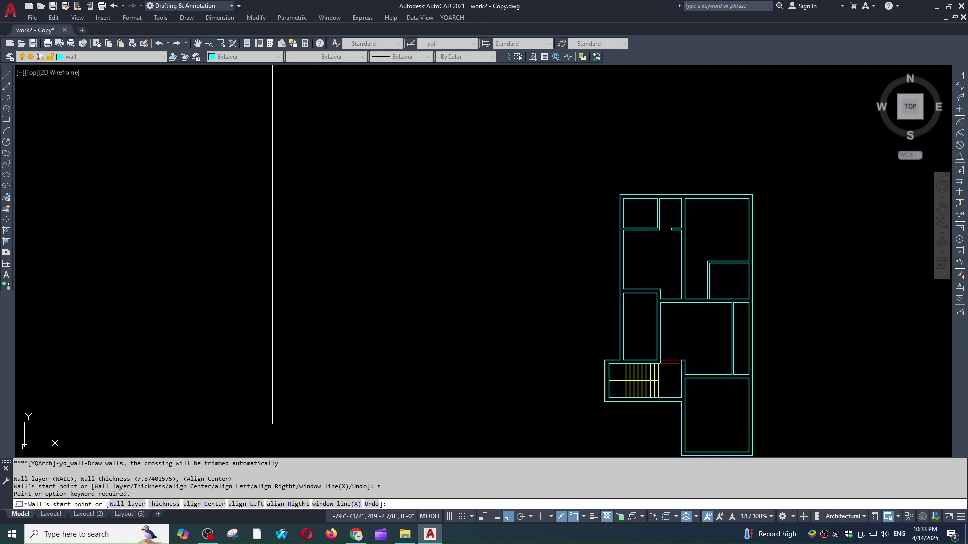
text(t)
key(Return)
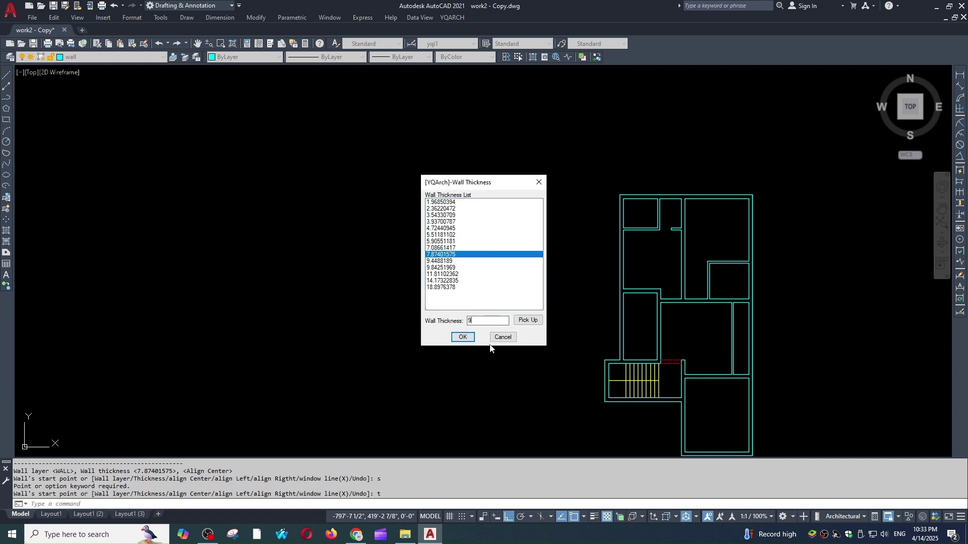
click(466, 339)
- Draw a closed square room of walls with 12' centreline sides in the empty area beside the floor plan
click(444, 198)
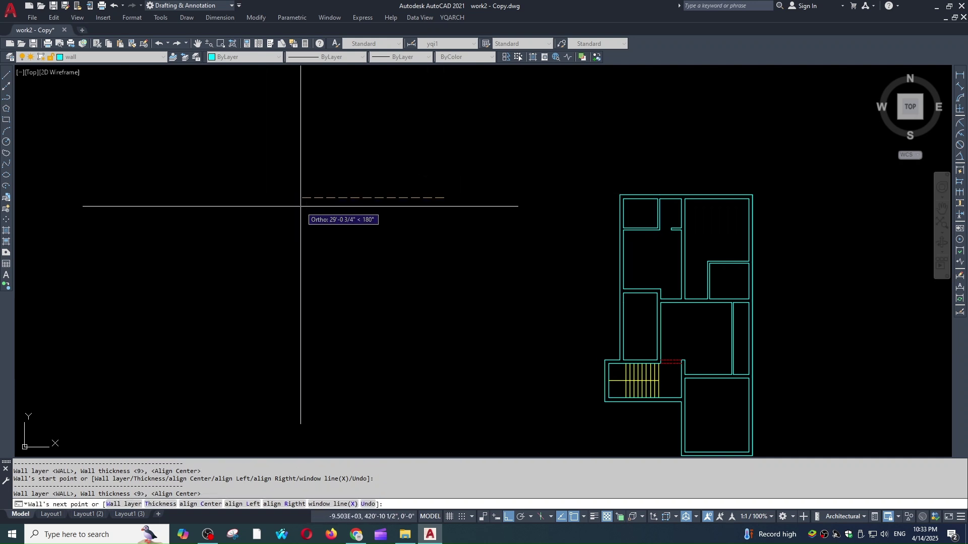
text(12)
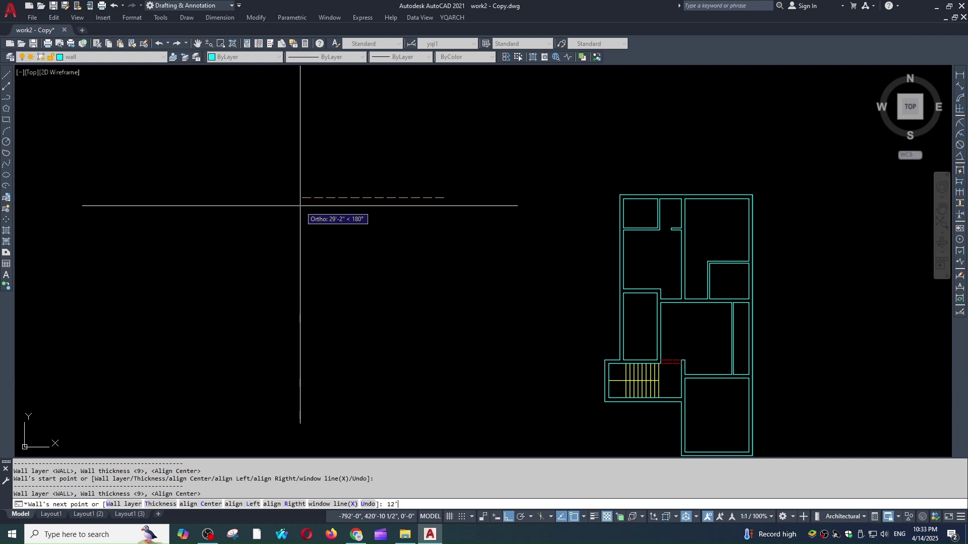
text(')
key(Return)
text(12')
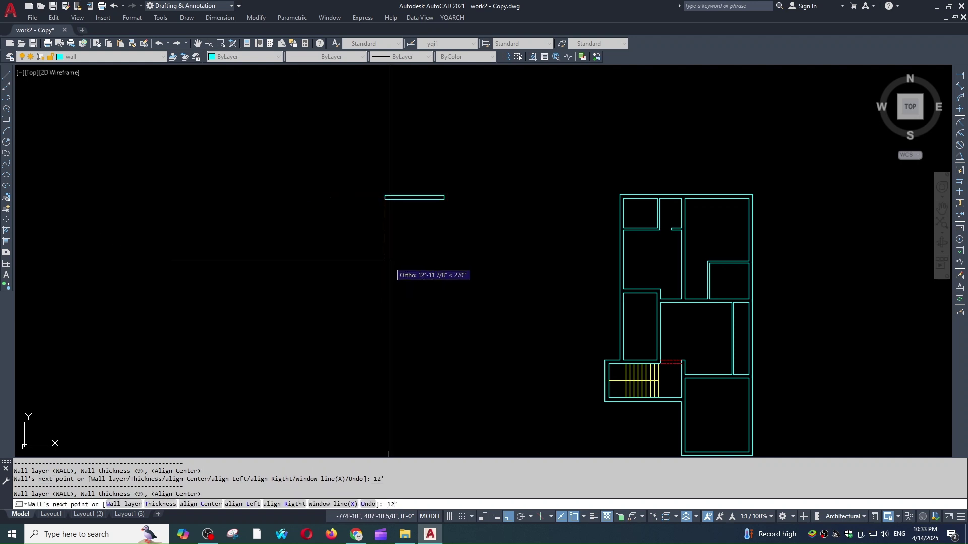
key(Return)
text(12)
text(')
key(Return)
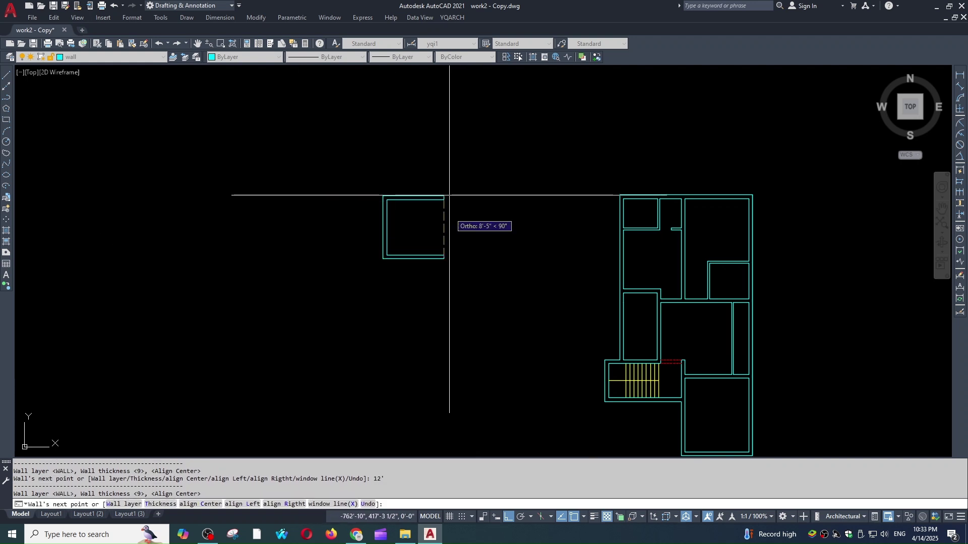
click(444, 198)
key(Escape)
- Measure the thickness of the square room's east wall with a linear dimension, without keeping the dimension
scroll(418, 210, up, 6)
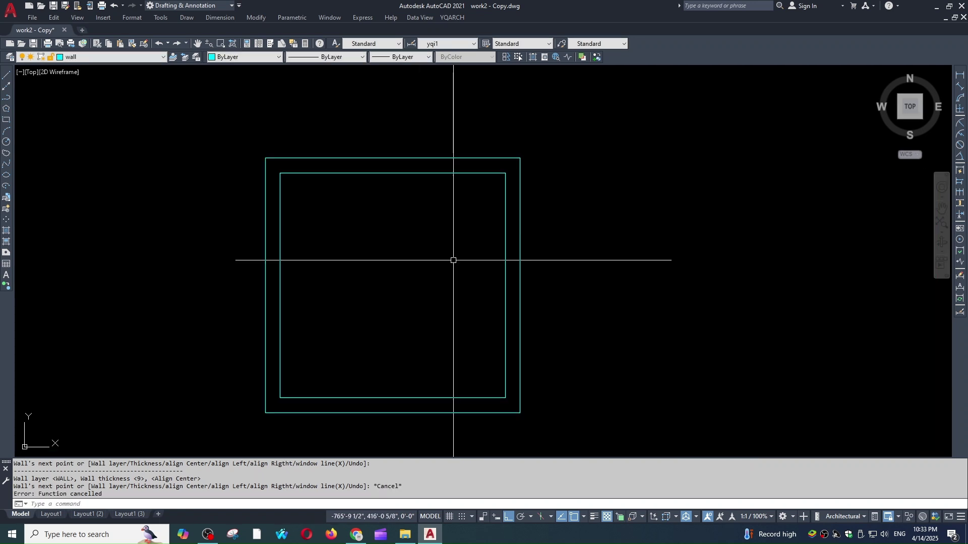
key(Escape)
text(dli)
key(Return)
click(505, 258)
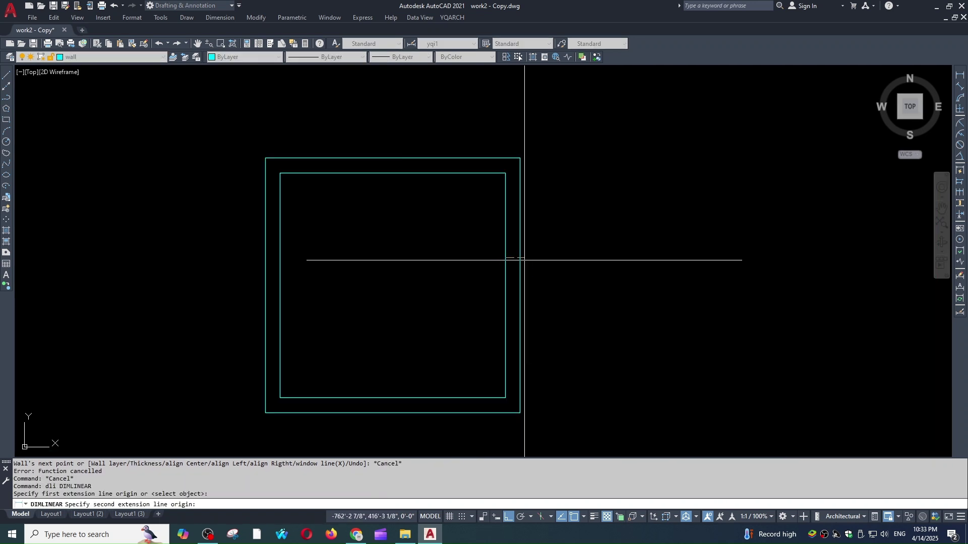
click(519, 259)
scroll(504, 253, up, 8)
scroll(518, 252, up, 2)
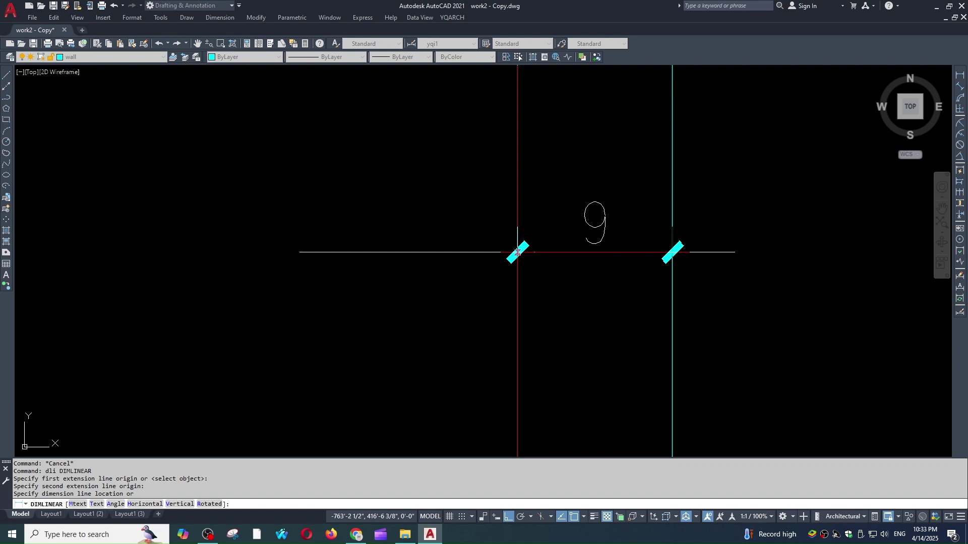
key(Escape)
key(Escape)
scroll(517, 252, down, 15)
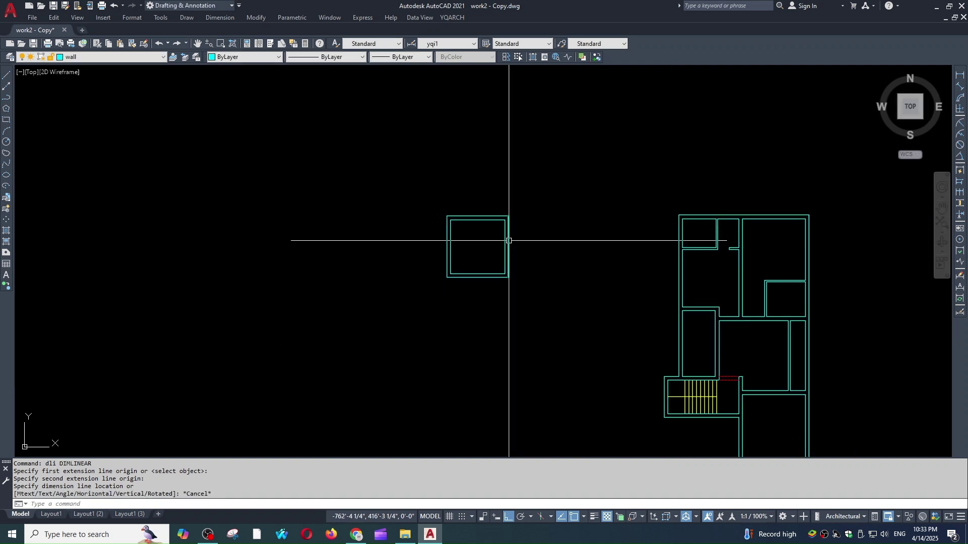
scroll(508, 240, up, 6)
middle_drag(504, 253, 499, 295)
middle_drag(543, 232, 469, 224)
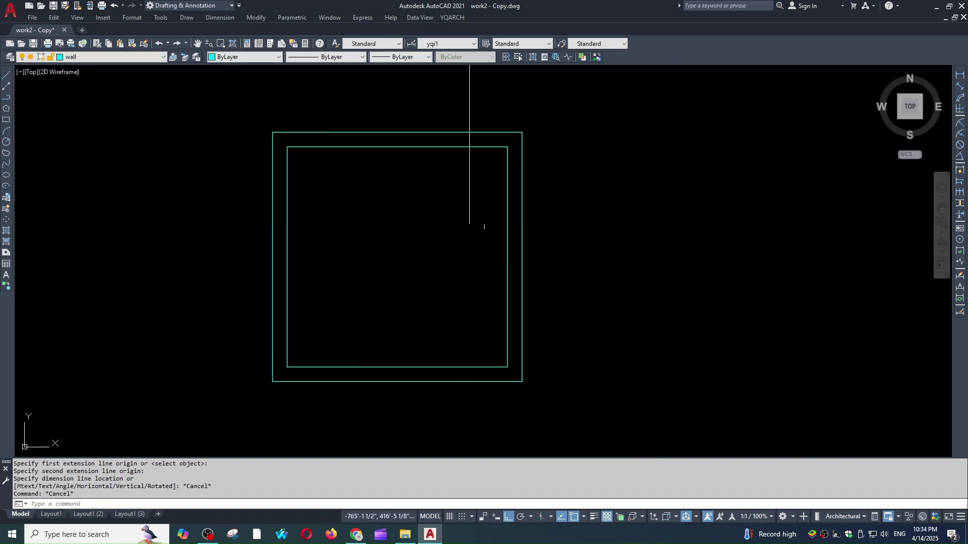
click(537, 229)
click(425, 244)
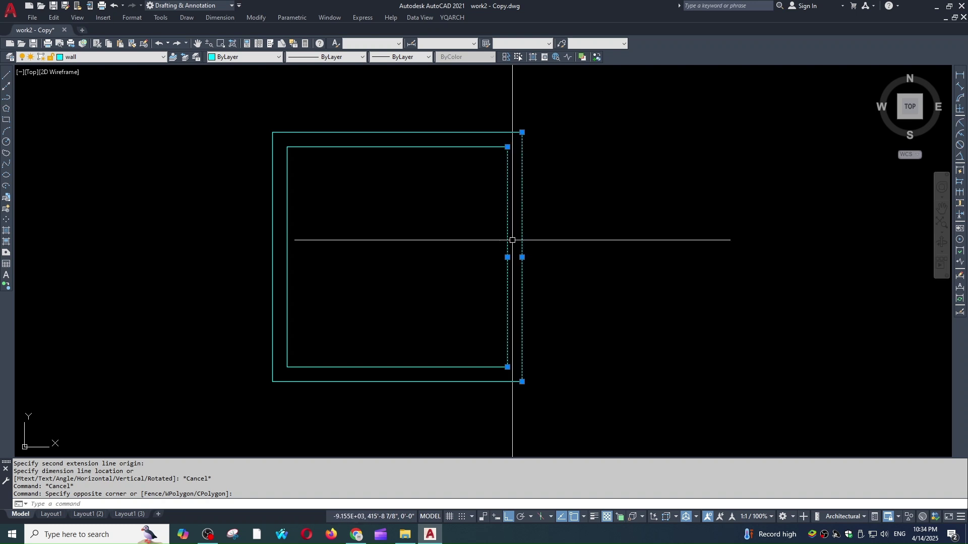
key(Escape)
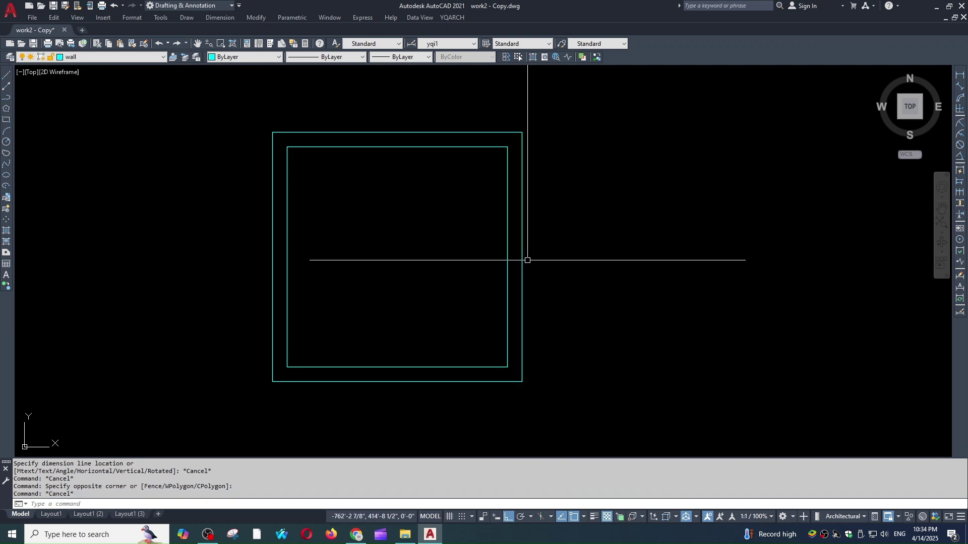
- Change the square room's east and north walls to a thickness of 4.5 with the YQArch wall thickness command (WWT)
text(wwt)
key(Return)
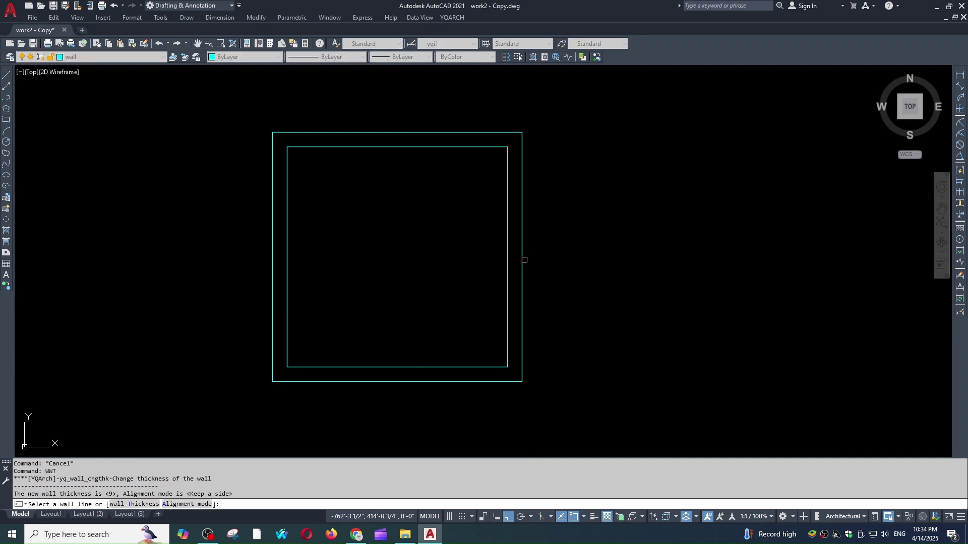
text(t)
key(Return)
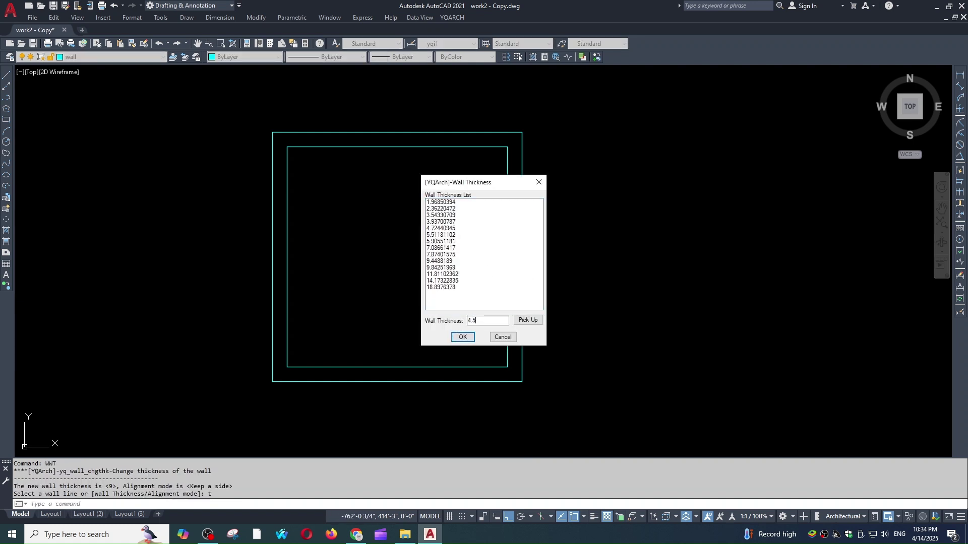
click(462, 338)
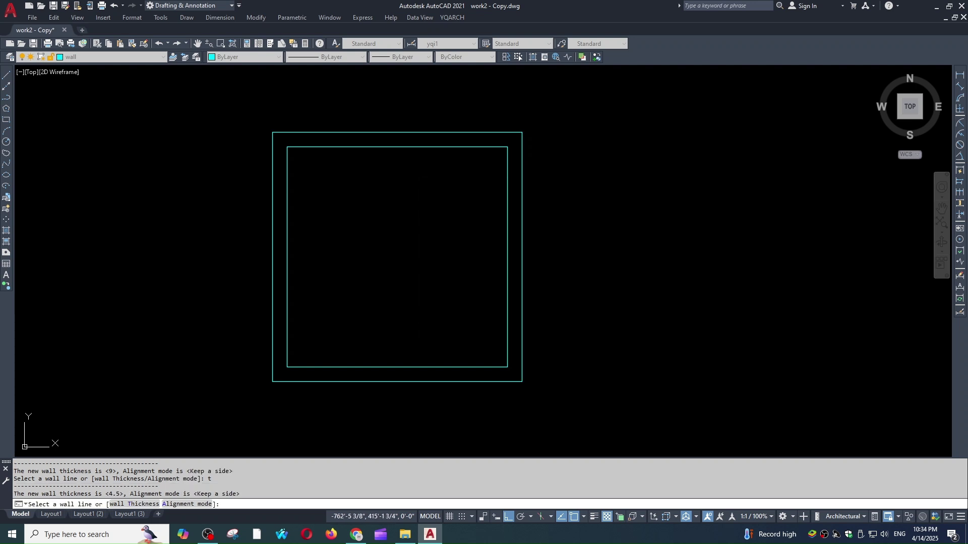
click(507, 262)
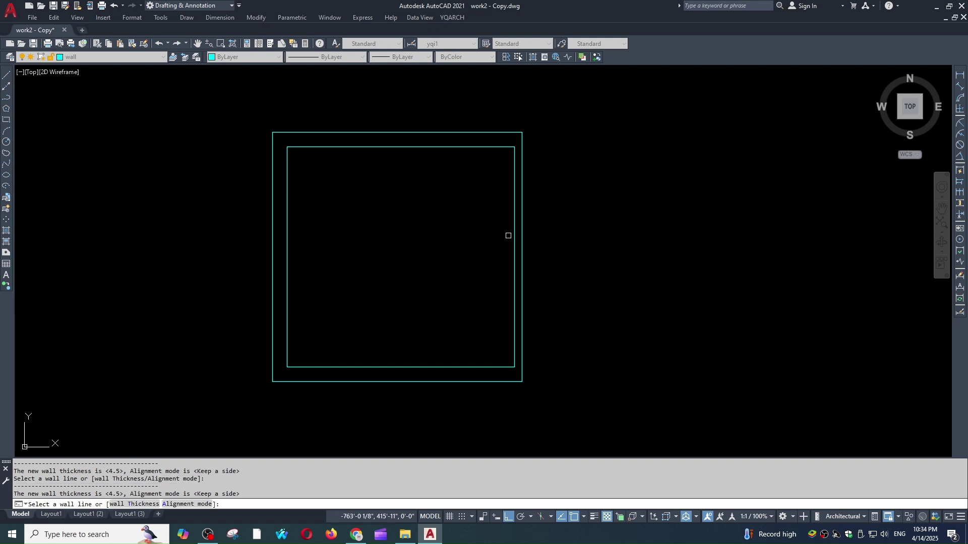
click(481, 133)
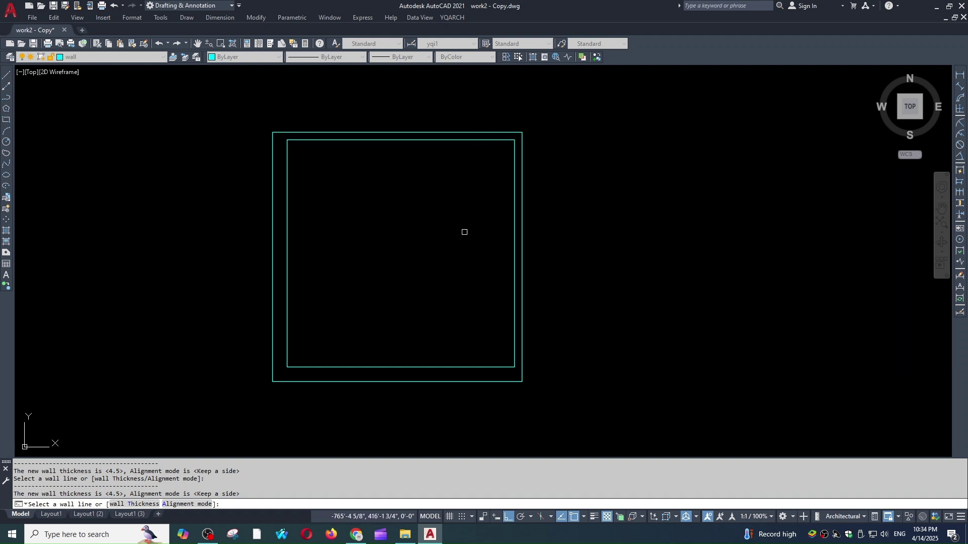
key(Escape)
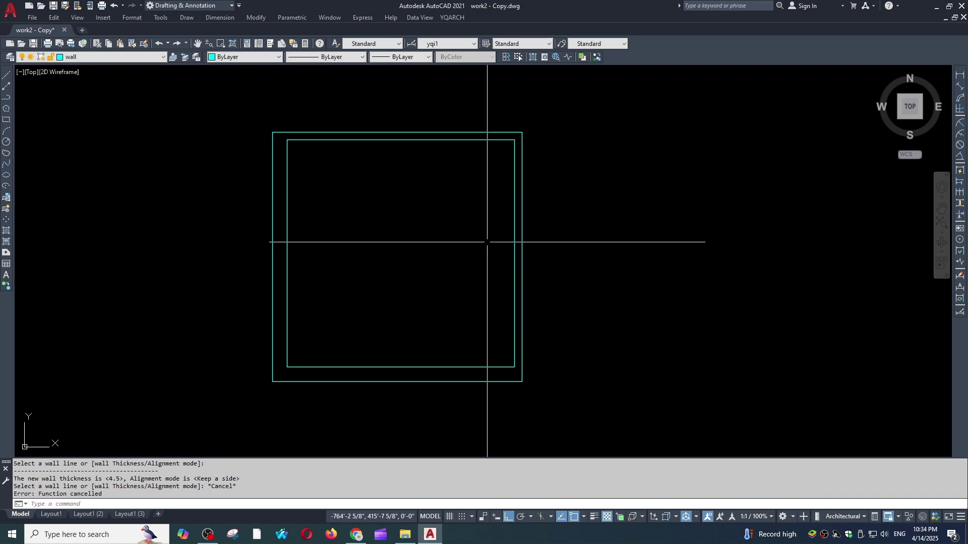
- Examine the house floor plan's rooms and interior walls up close and as a whole
scroll(504, 238, down, 5)
scroll(420, 249, up, 2)
scroll(443, 237, down, 3)
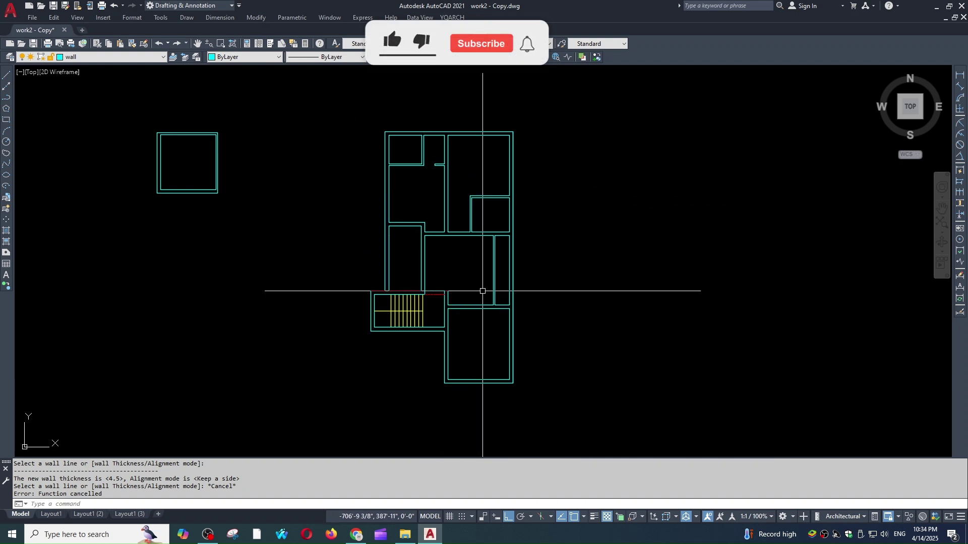
scroll(454, 252, up, 3)
scroll(432, 221, down, 3)
scroll(419, 141, up, 2)
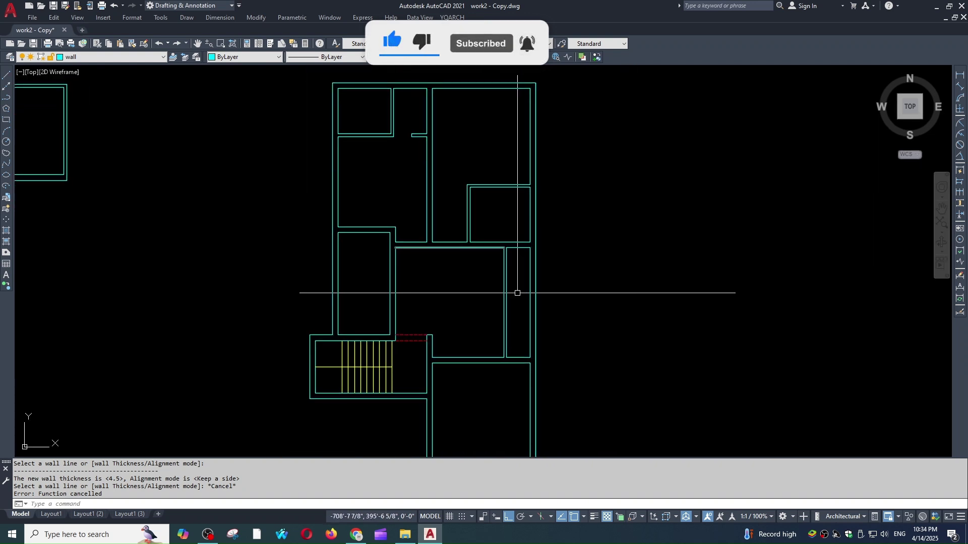
scroll(449, 259, down, 2)
scroll(469, 251, up, 4)
scroll(469, 251, down, 4)
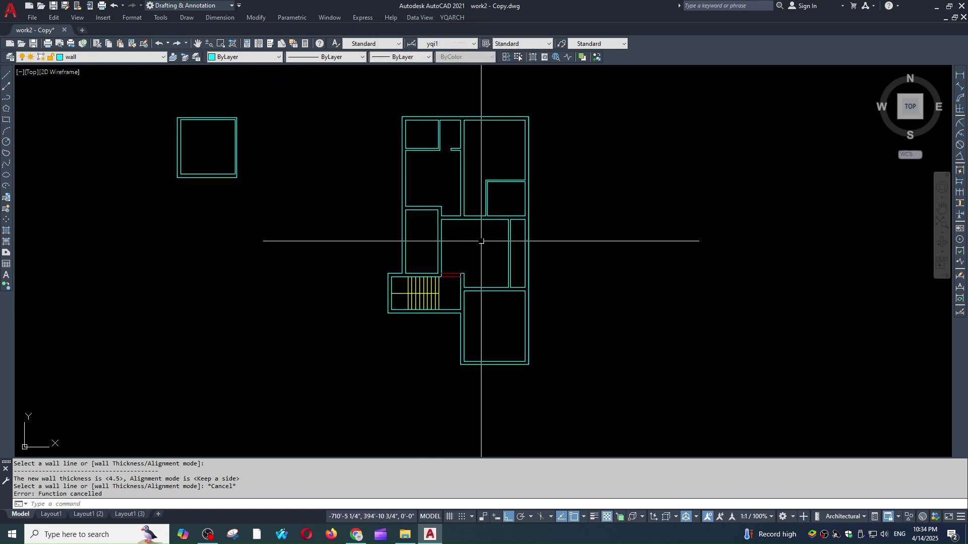
scroll(453, 240, up, 4)
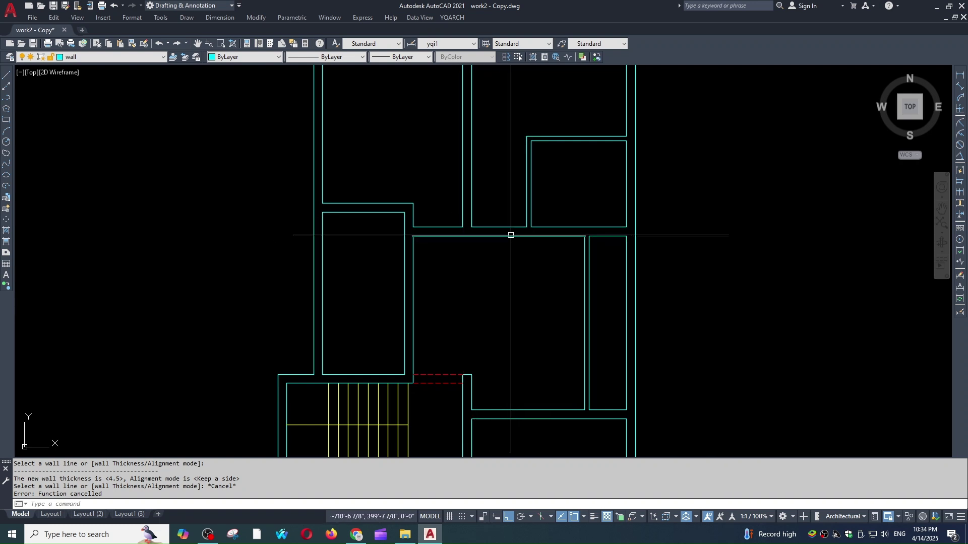
middle_drag(457, 202, 463, 296)
scroll(471, 222, down, 2)
middle_drag(471, 222, 490, 256)
scroll(449, 219, up, 4)
scroll(454, 220, down, 2)
scroll(491, 258, down, 2)
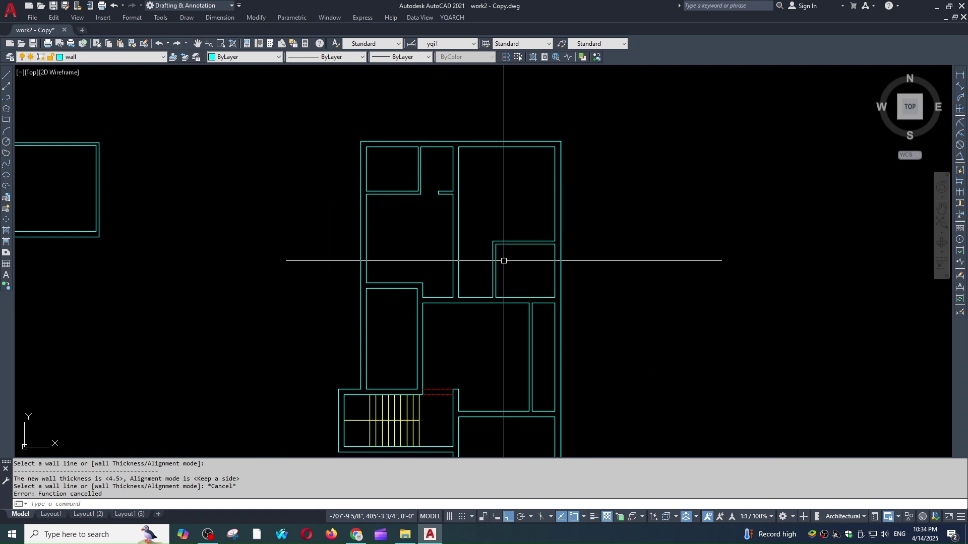
- Start the YQArch door command (AD) and set the hole width to 36 and the pier width to 4.5
text(d)
key(Return)
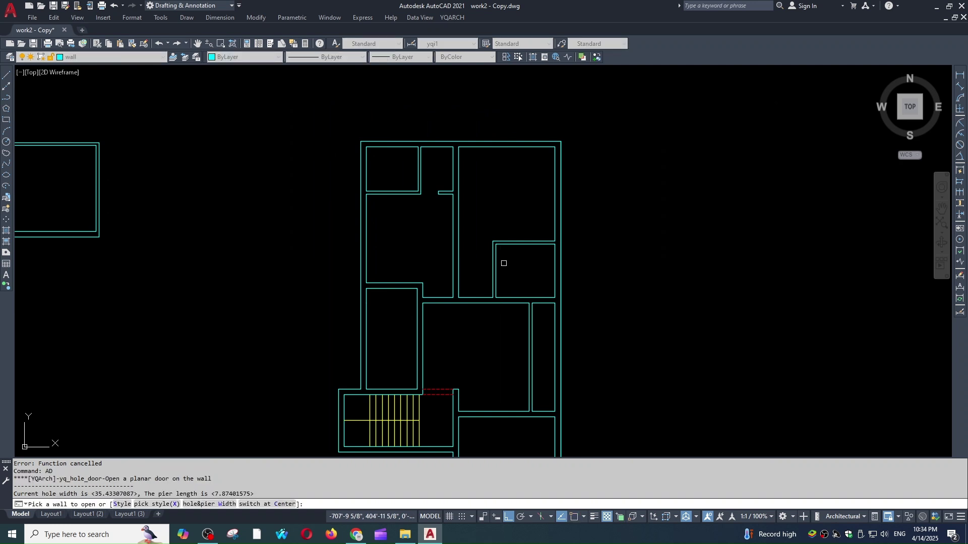
text(w)
key(Return)
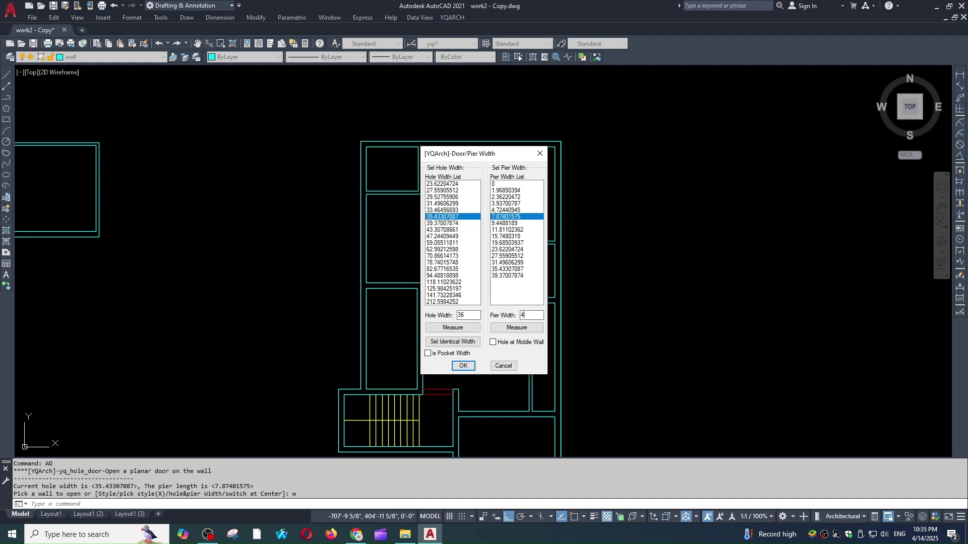
click(463, 367)
- Insert two doors in the central hall's north wall, one either side of the dividing wall, each swinging into the upper rooms
scroll(488, 288, up, 5)
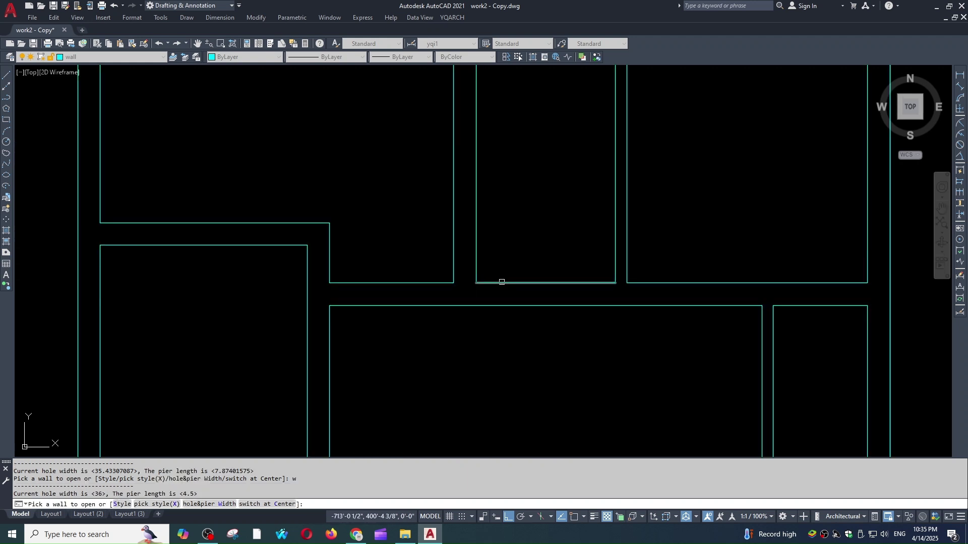
click(502, 282)
click(501, 224)
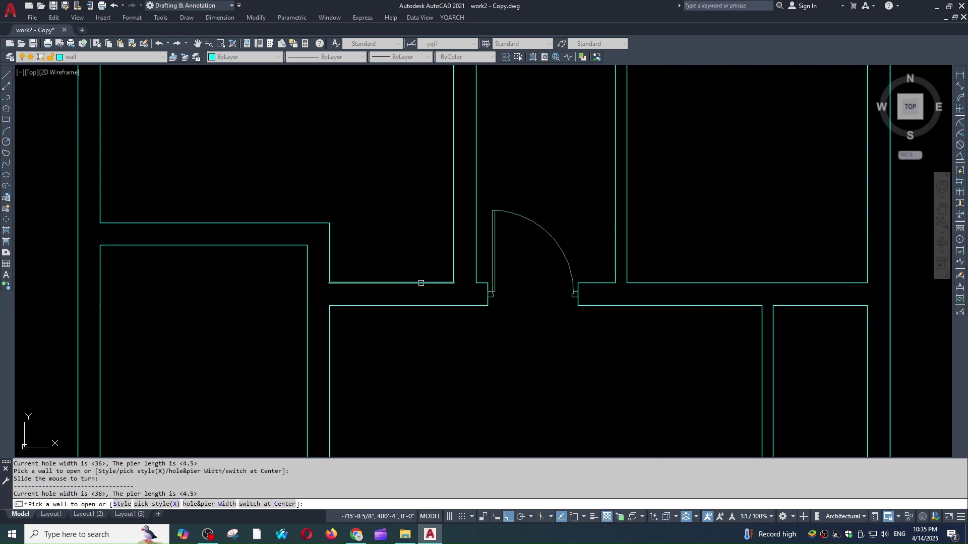
click(421, 283)
click(420, 231)
- Insert a door in the central hall's south wall near its west end, swinging down into the lower room
scroll(409, 275, down, 3)
mouse_move(409, 275)
middle_down()
mouse_move(409, 305)
mouse_move(445, 134)
middle_up()
click(446, 319)
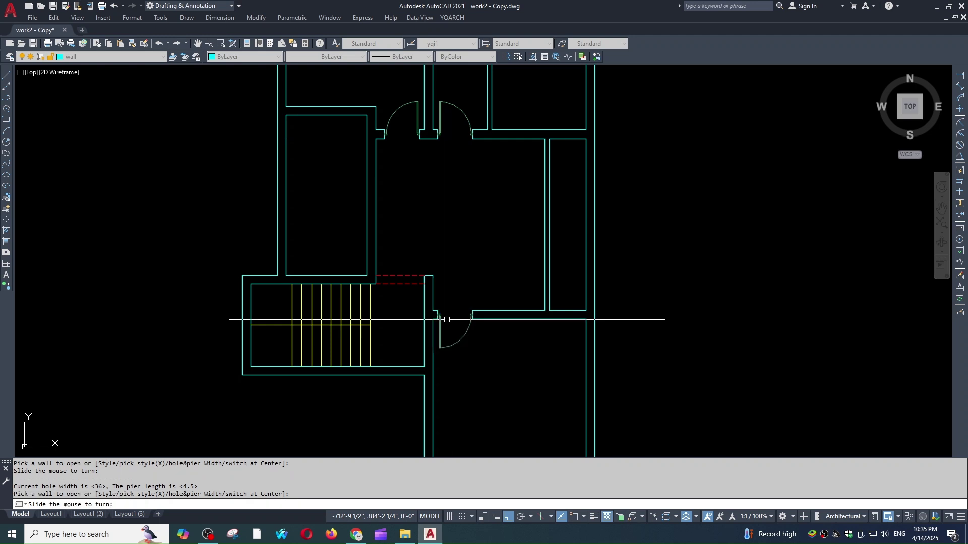
click(447, 335)
scroll(447, 325, down, 3)
scroll(469, 161, up, 5)
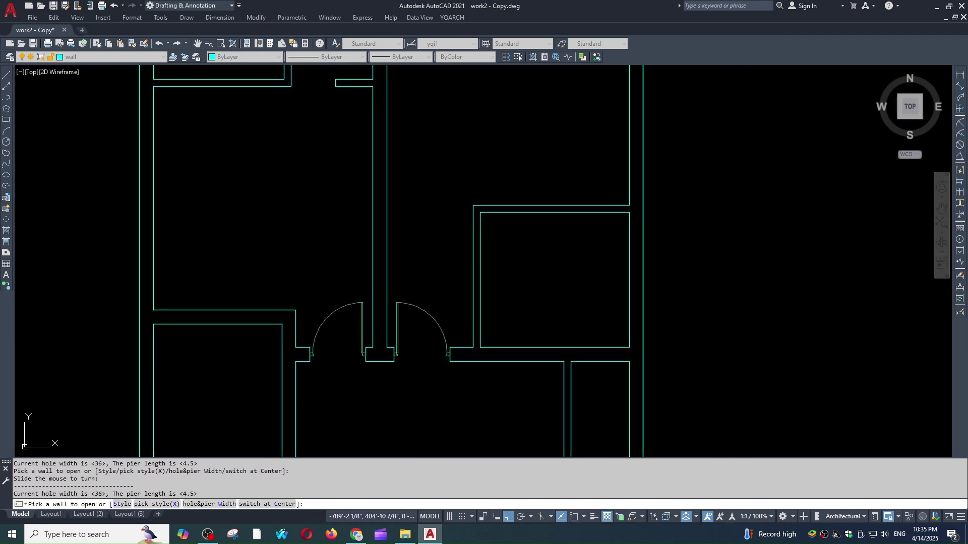
scroll(488, 201, down, 3)
scroll(410, 314, up, 3)
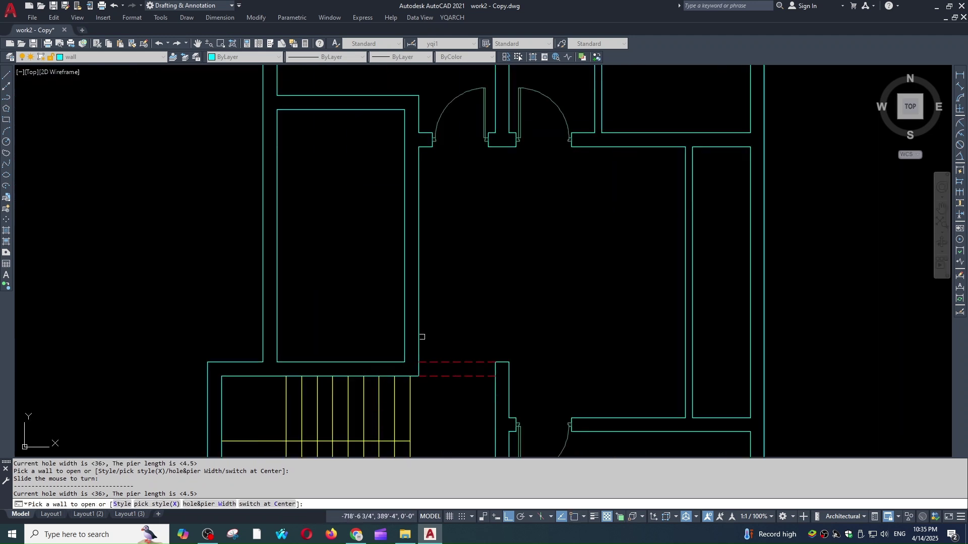
- Insert a door in the central hall's west wall near its south end, swinging into the west room, and end the command
click(397, 360)
click(399, 355)
scroll(348, 126, down, 3)
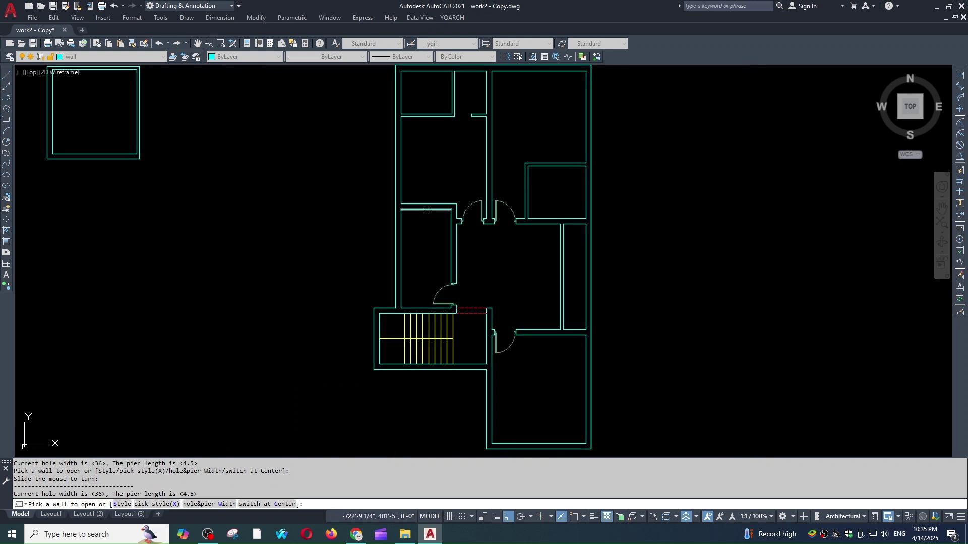
middle_drag(550, 170, 538, 224)
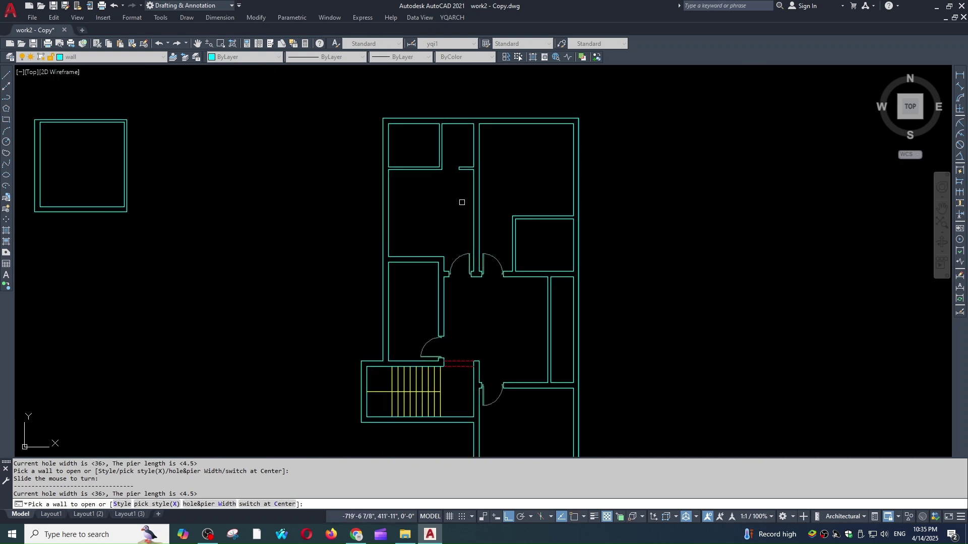
key(Return)
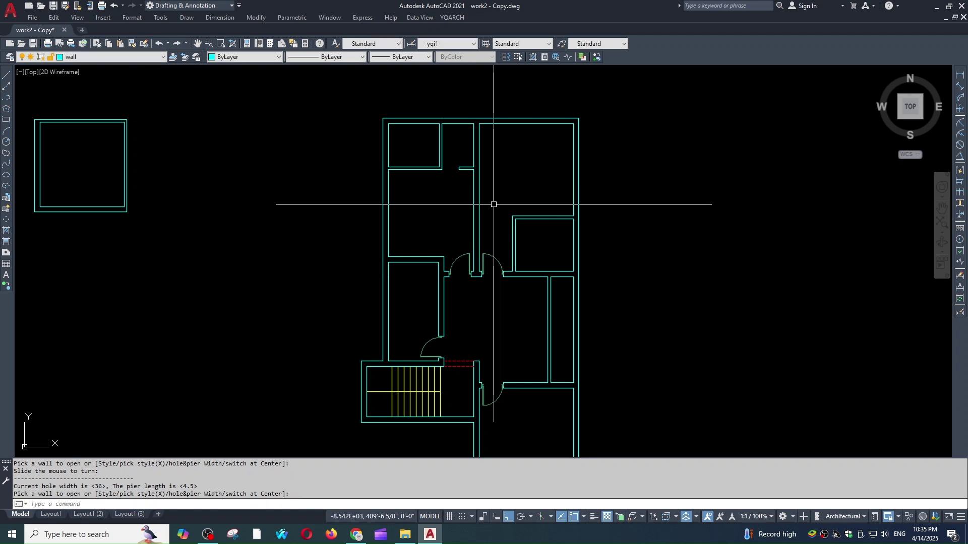
- Restart the YQArch door command (AD) and set the hole width to 30
text(AD)
key(Return)
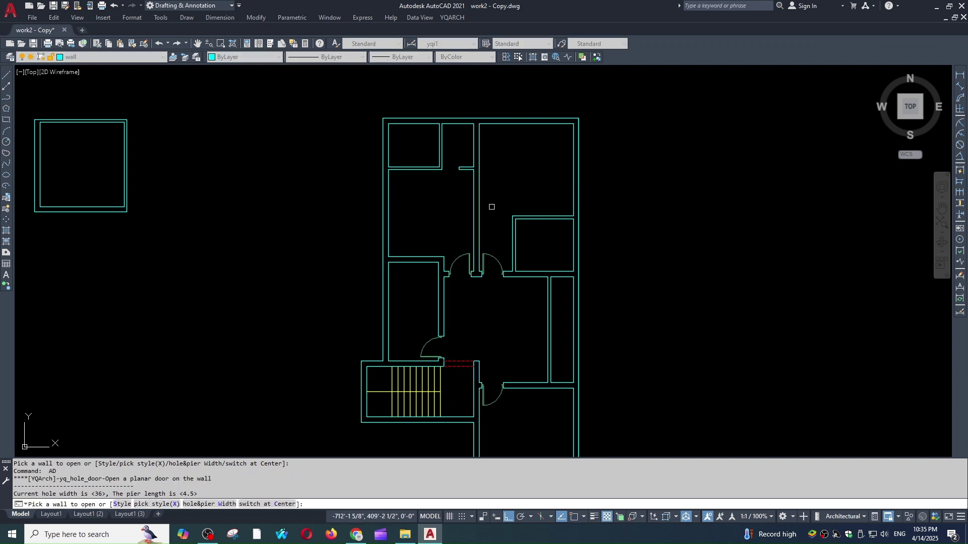
text(w)
key(Return)
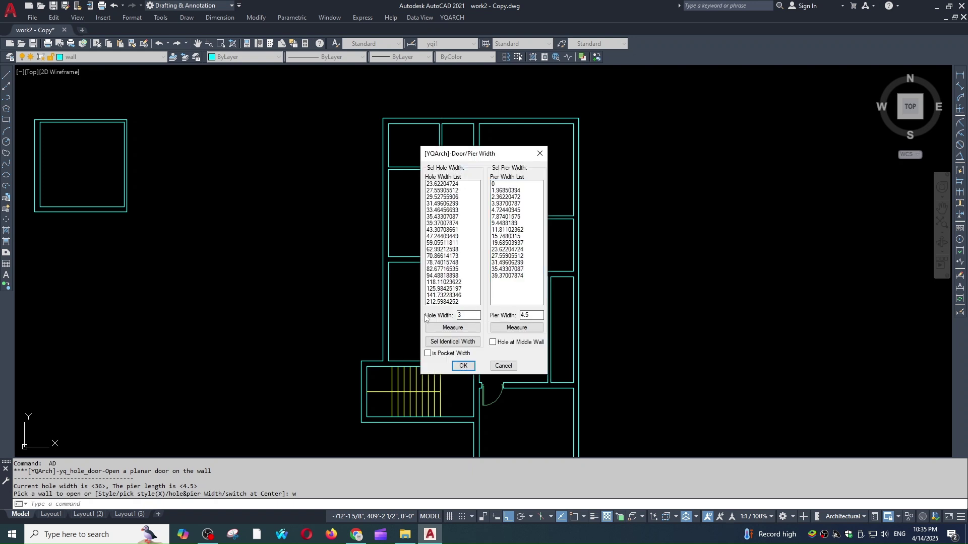
text(30)
click(462, 366)
- Insert a door at the south end of the small northwest room's east wall, swinging into that room
scroll(478, 388, up, 8)
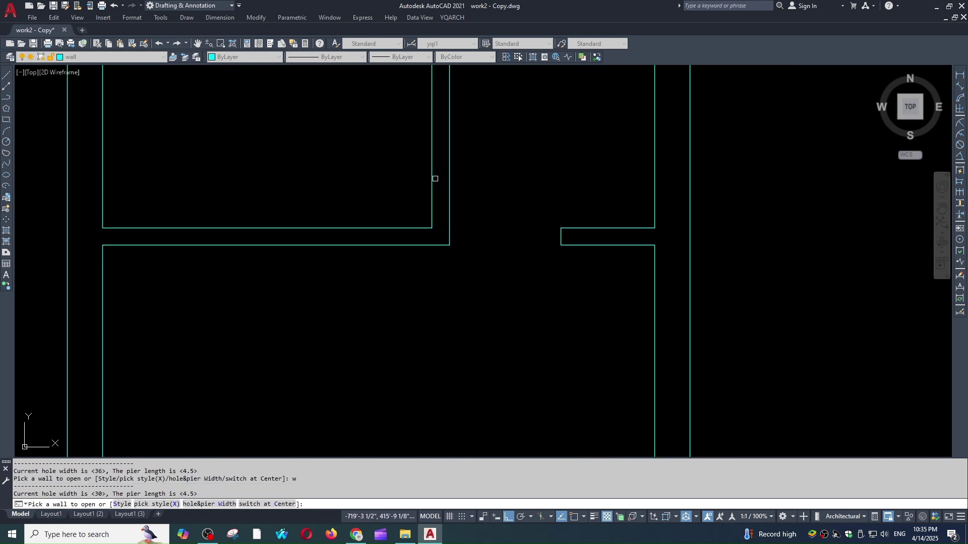
click(436, 178)
click(415, 182)
scroll(460, 183, down, 5)
- Insert a door at the north end of the small east room's west wall, swinging into that room
scroll(374, 190, up, 5)
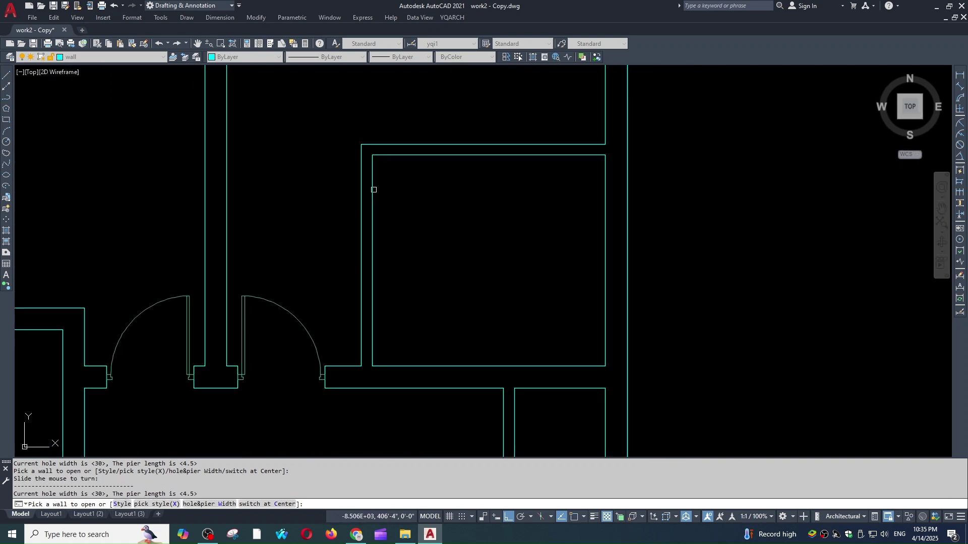
click(375, 166)
click(373, 168)
scroll(373, 168, down, 5)
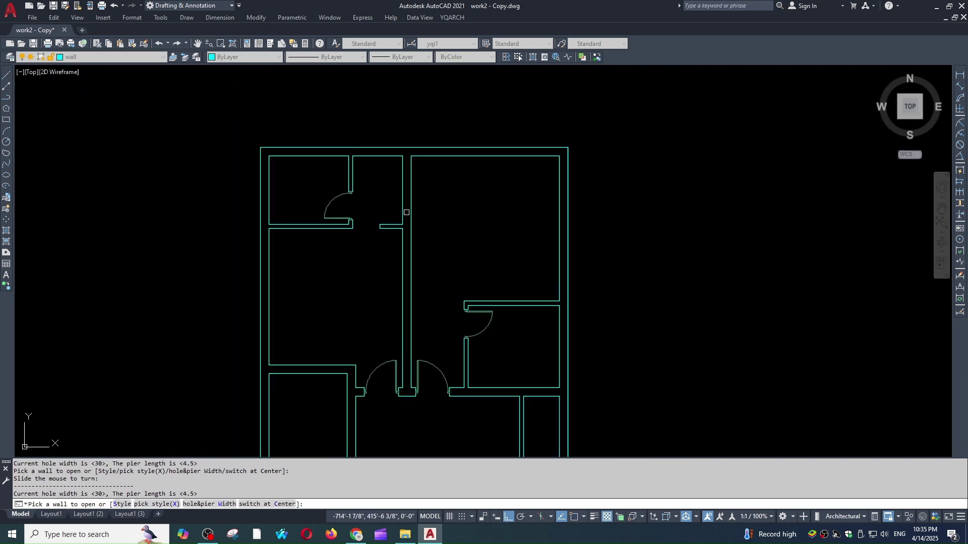
- Examine the rooms and door openings across the floor plan, ending the door command
scroll(360, 204, up, 7)
scroll(360, 203, down, 4)
scroll(453, 220, down, 4)
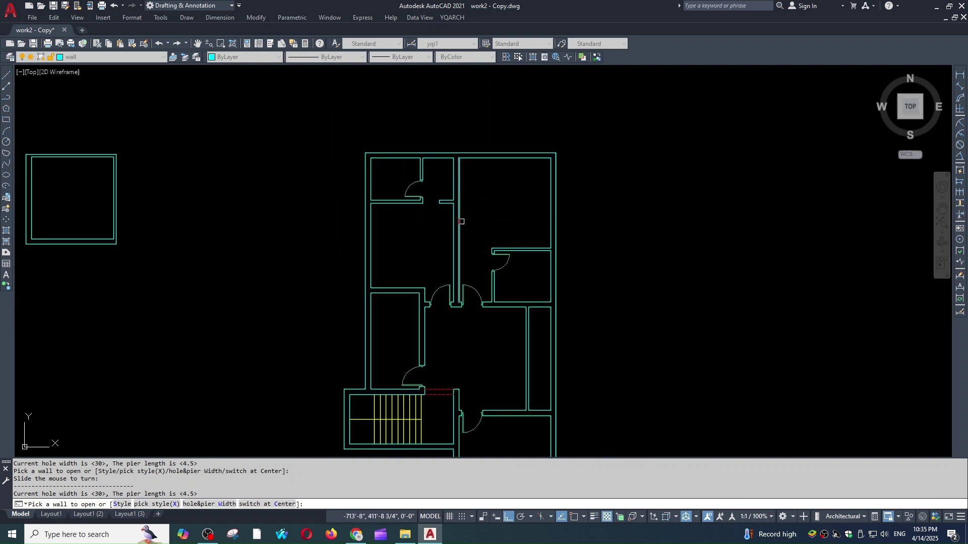
scroll(416, 191, up, 4)
scroll(494, 229, down, 2)
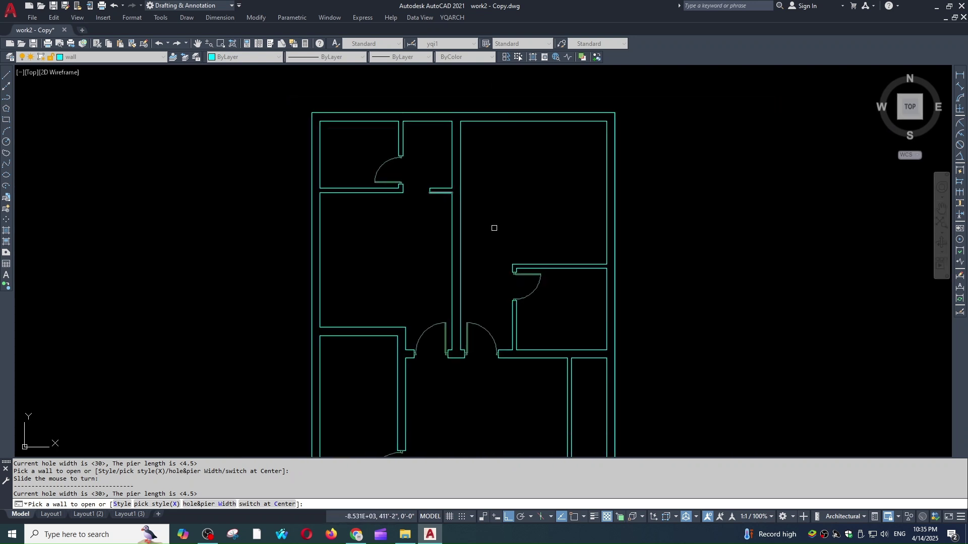
scroll(504, 202, down, 2)
scroll(554, 302, up, 2)
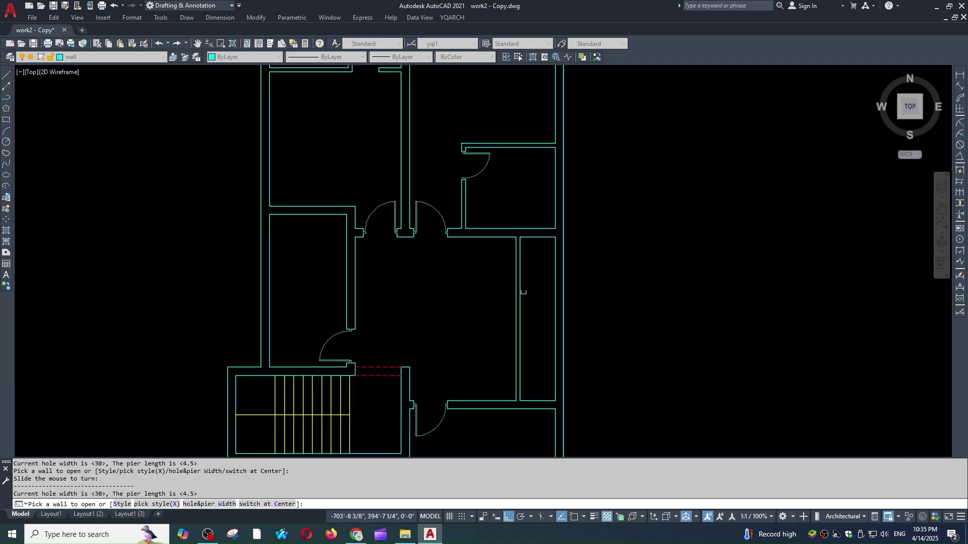
scroll(518, 329, down, 4)
key(Escape)
scroll(482, 226, up, 4)
scroll(503, 265, down, 4)
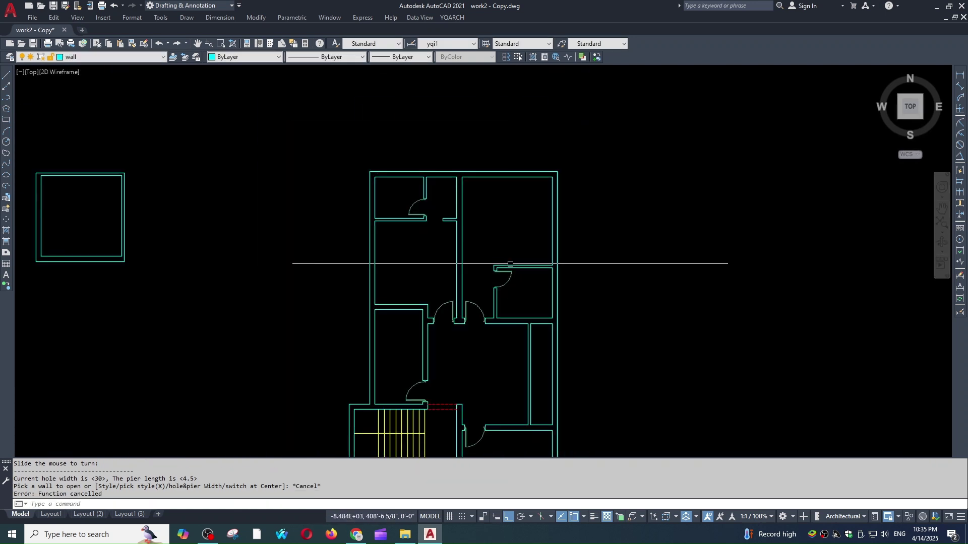
scroll(500, 201, up, 4)
text(ad)
key(Return)
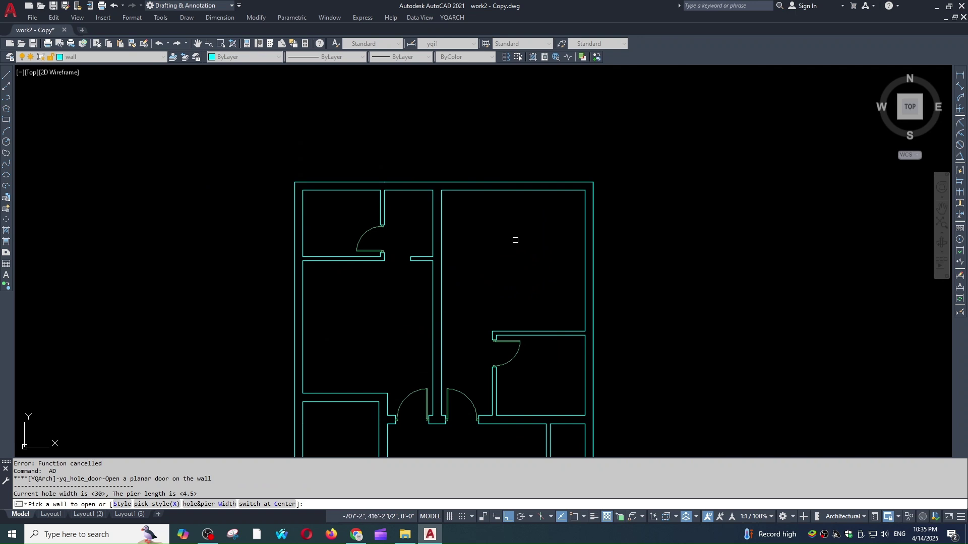
key(Escape)
- Start the YQArch window command (AW) and set the hole width to 60
text(aw)
key(Return)
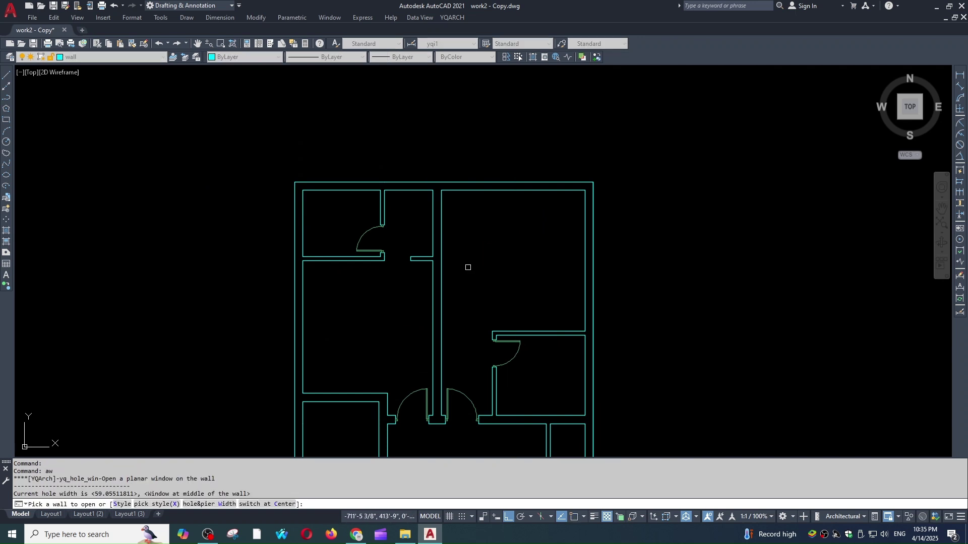
text(w)
key(Return)
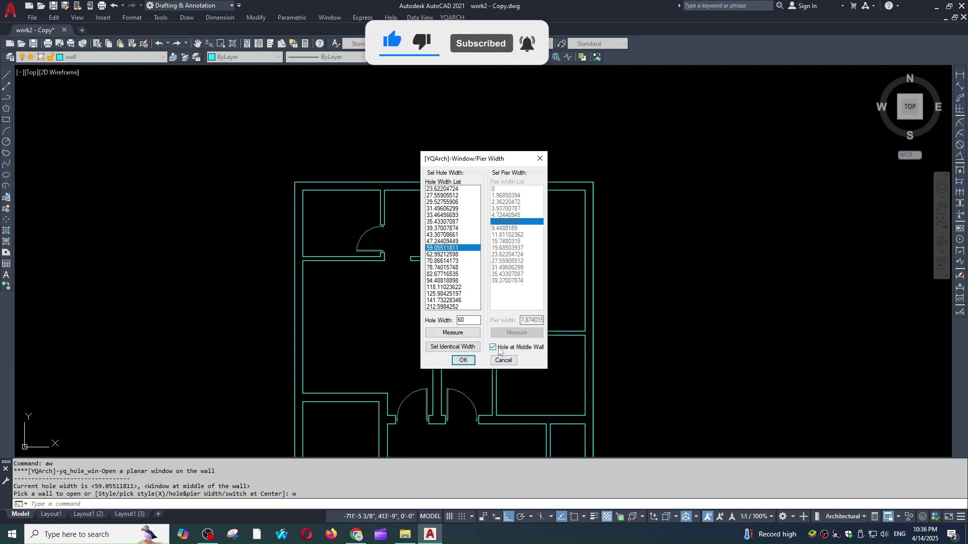
click(463, 360)
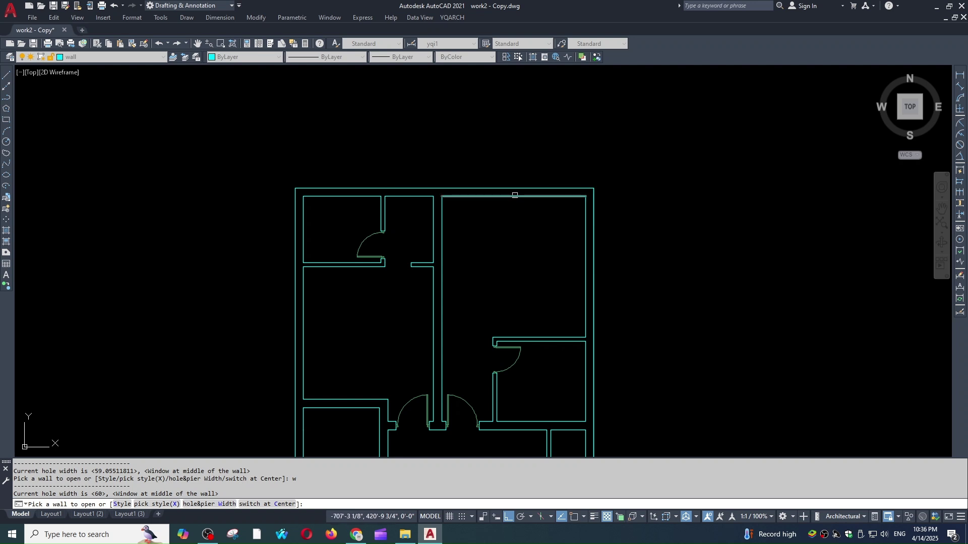
- Insert windows in the large northeast room's north wall and in the outer west wall of the large northwest room
scroll(390, 211, down, 2)
scroll(381, 243, up, 4)
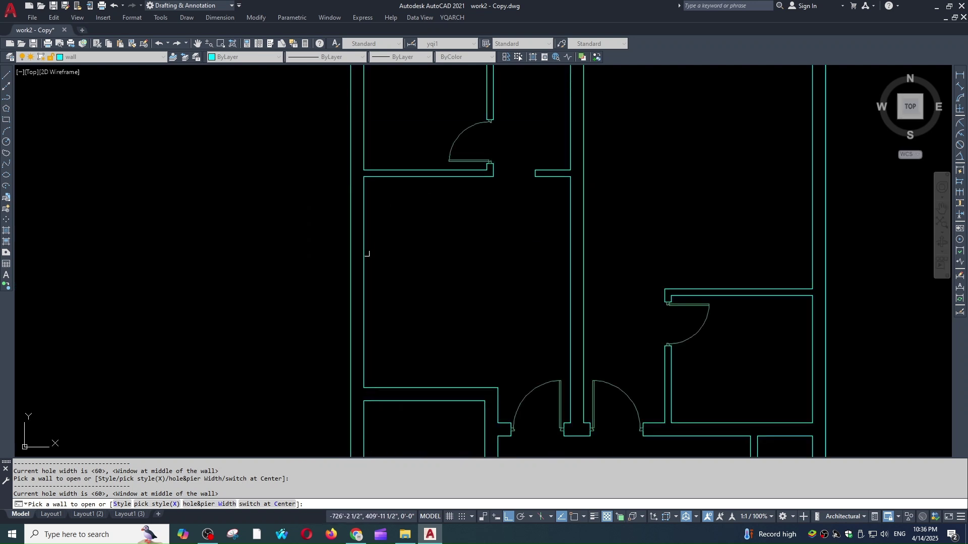
click(352, 261)
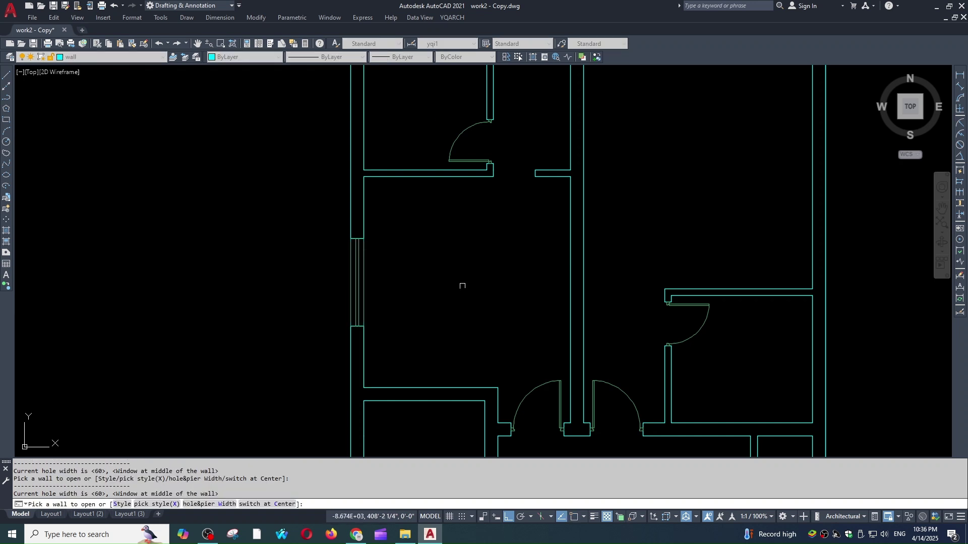
- Insert windows in the partition wall east of the central hall and in the south room's south wall
scroll(509, 279, down, 2)
scroll(562, 315, down, 3)
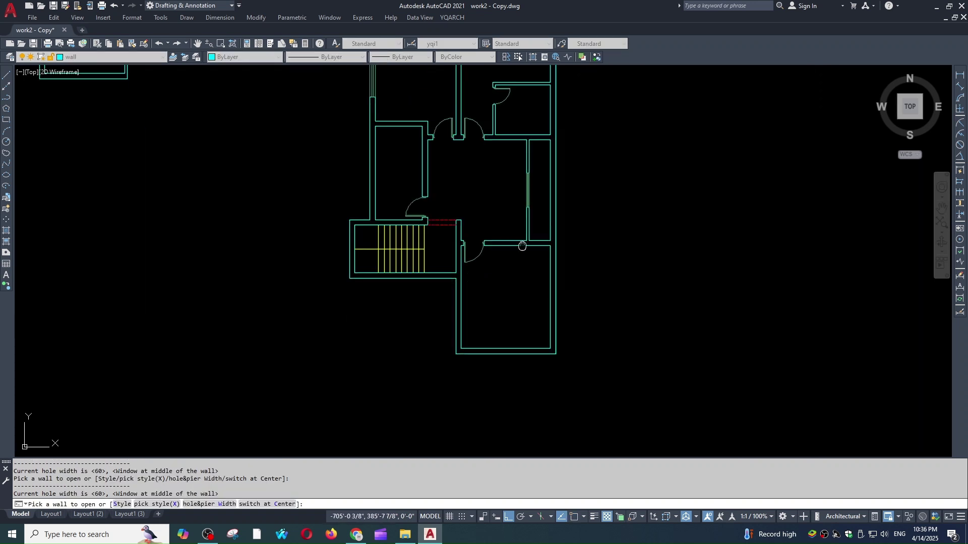
scroll(504, 282, up, 3)
scroll(509, 305, down, 3)
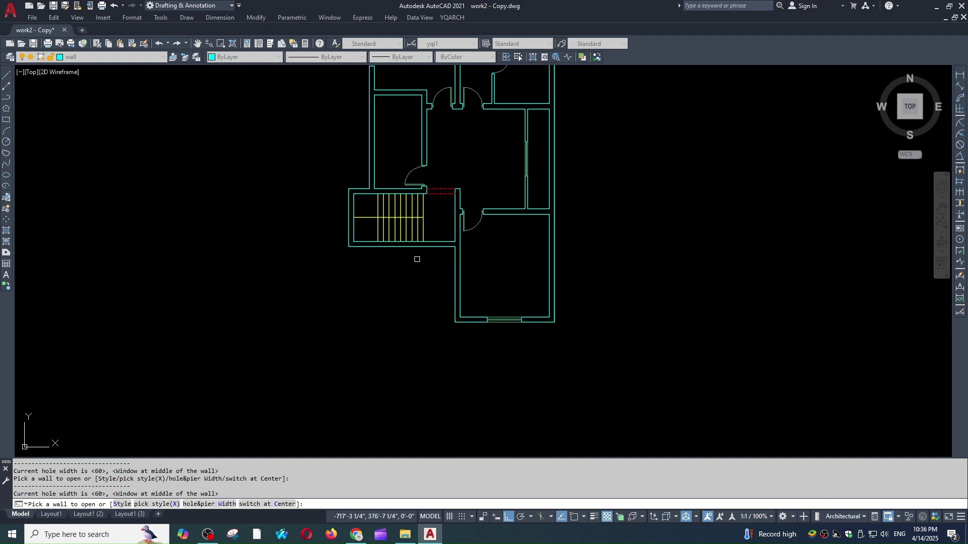
- Insert a window at the north end of the stairwell's west wall and try to undo it
scroll(339, 209, up, 5)
click(343, 222)
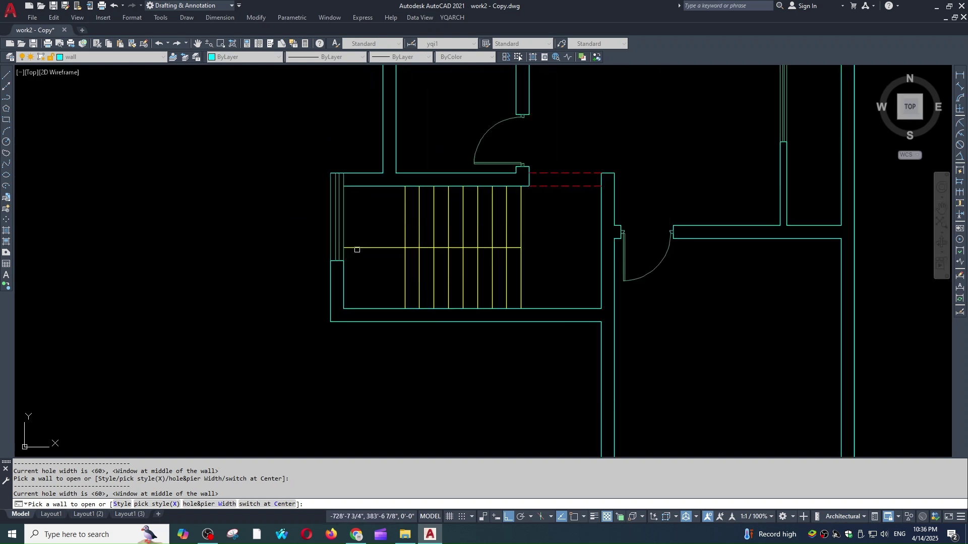
key(ctrl+z)
scroll(357, 244, down, 2)
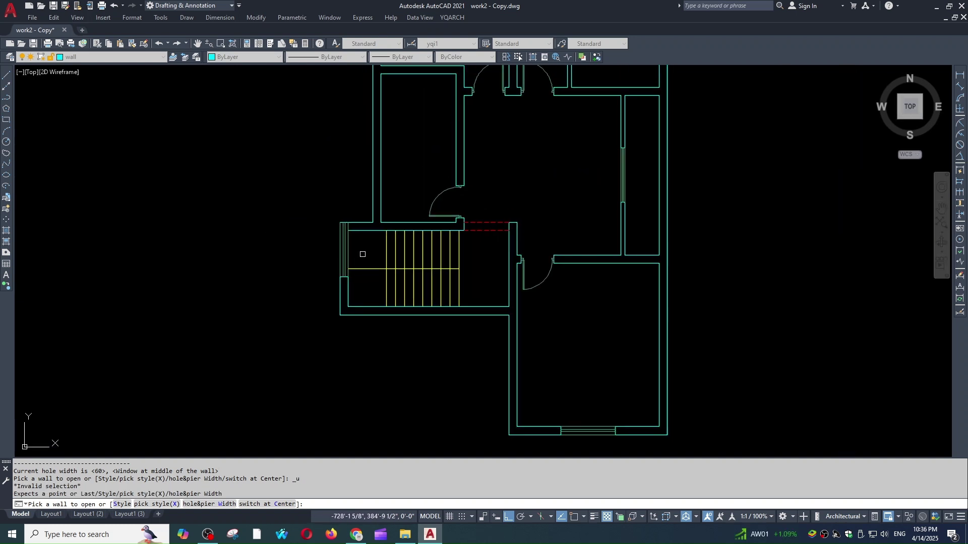
- Insert a window in the outer west wall of the room north of the stairwell and end the window command
middle_drag(368, 273, 351, 337)
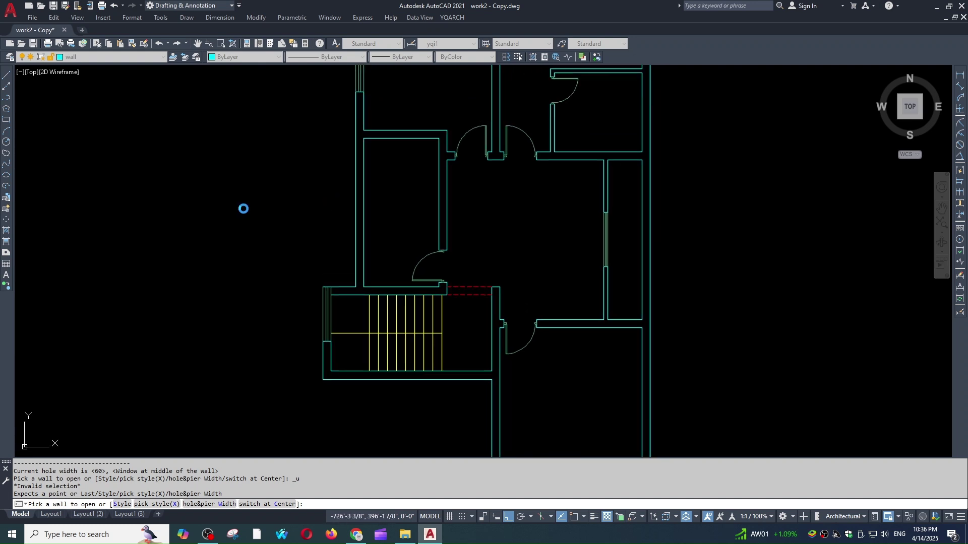
middle_drag(418, 208, 374, 255)
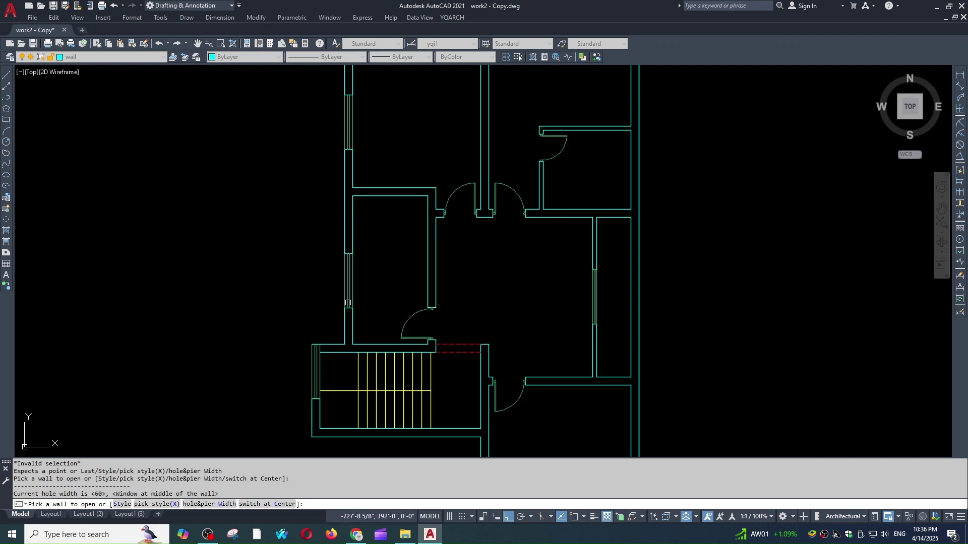
scroll(383, 287, down, 5)
scroll(372, 263, up, 6)
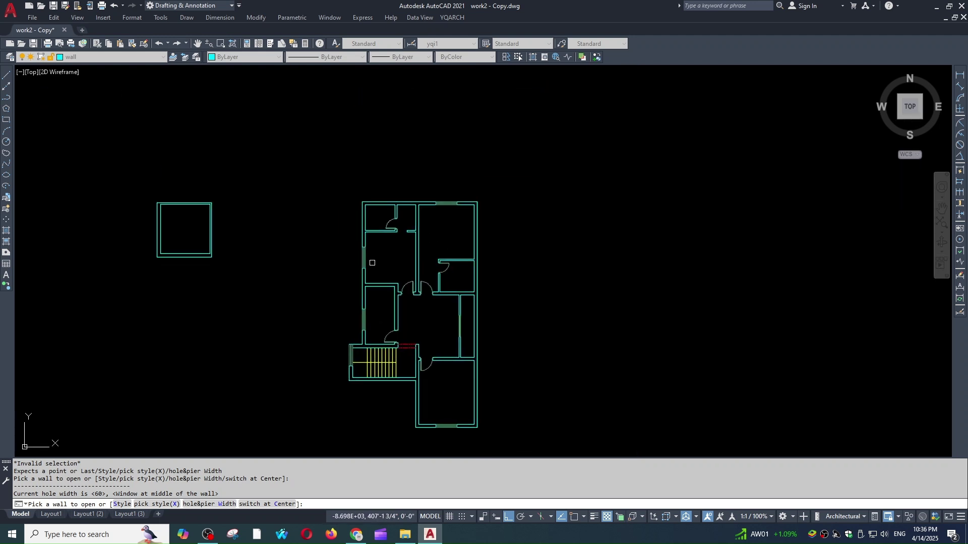
scroll(432, 275, down, 2)
scroll(506, 279, up, 5)
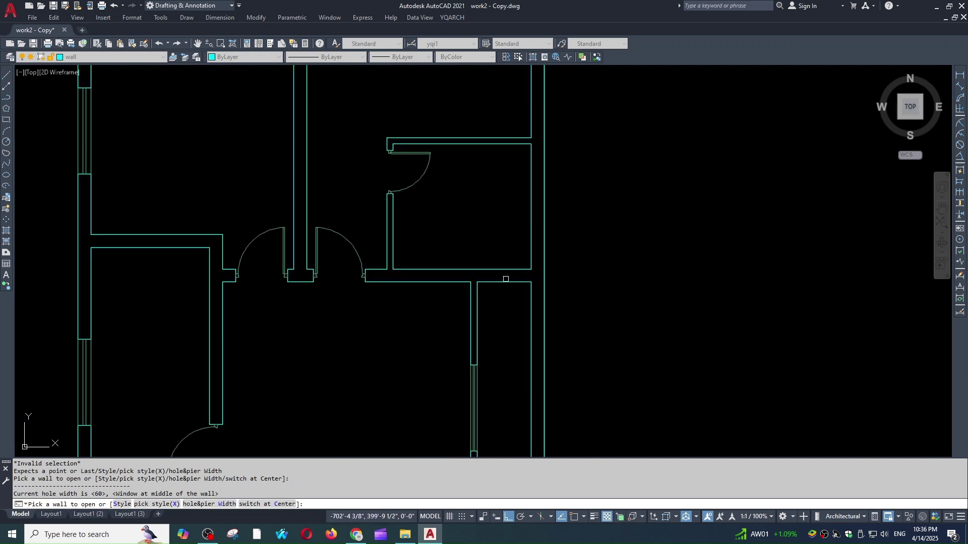
scroll(497, 260, down, 5)
key(Escape)
key(Escape)
- Examine the doors and windows of the floor plan up close and as a whole
scroll(456, 252, down, 2)
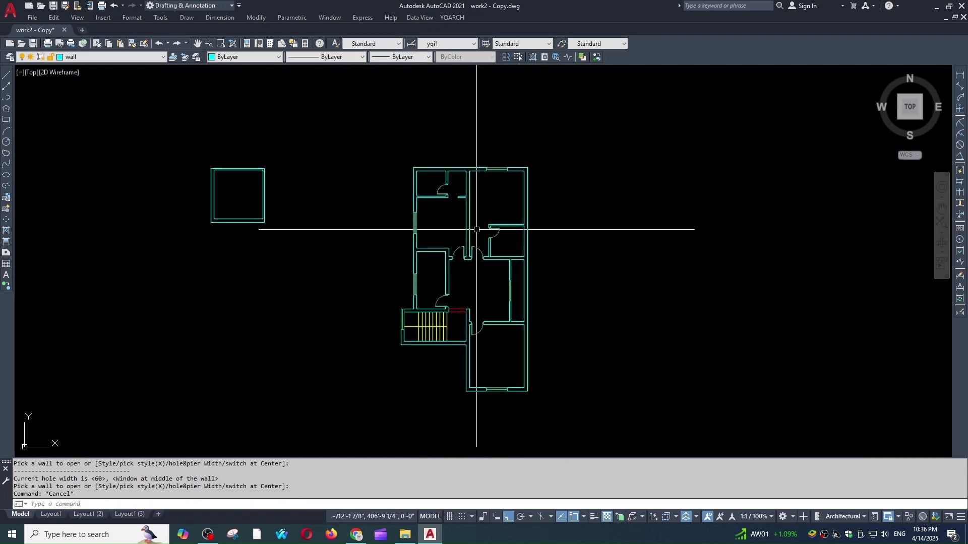
scroll(484, 233, up, 2)
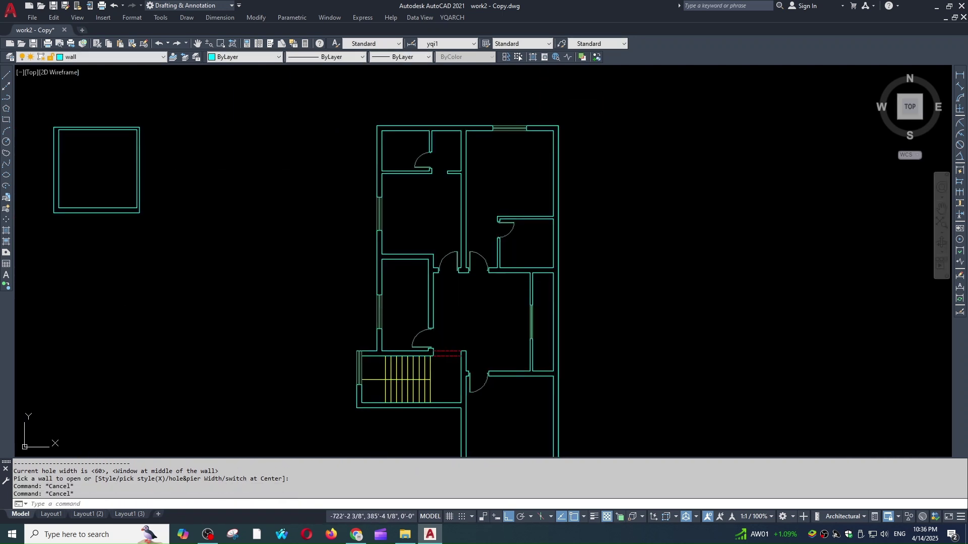
scroll(493, 255, down, 2)
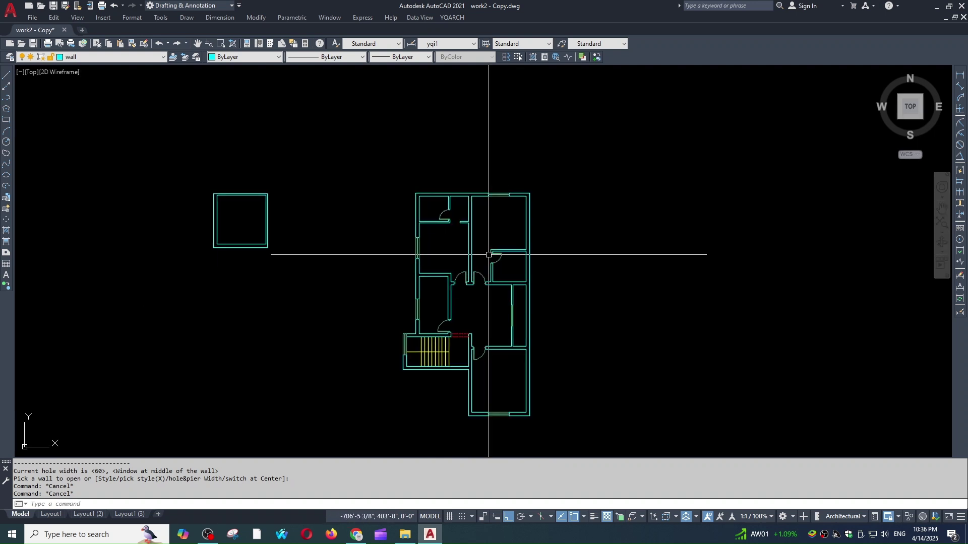
scroll(443, 240, up, 4)
scroll(425, 213, down, 3)
scroll(425, 213, up, 3)
scroll(474, 226, down, 4)
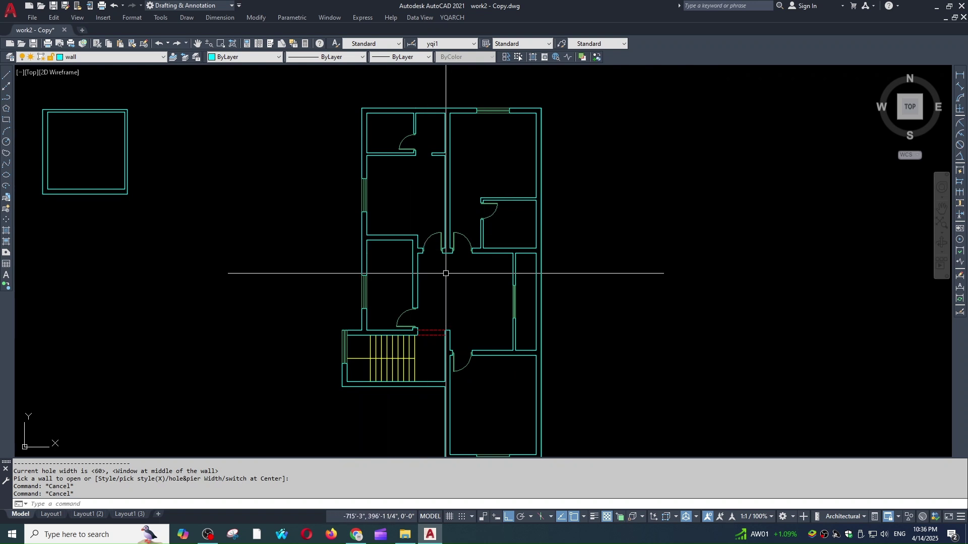
scroll(447, 155, up, 1)
scroll(482, 238, up, 4)
middle_drag(481, 254, 439, 291)
scroll(452, 250, up, 2)
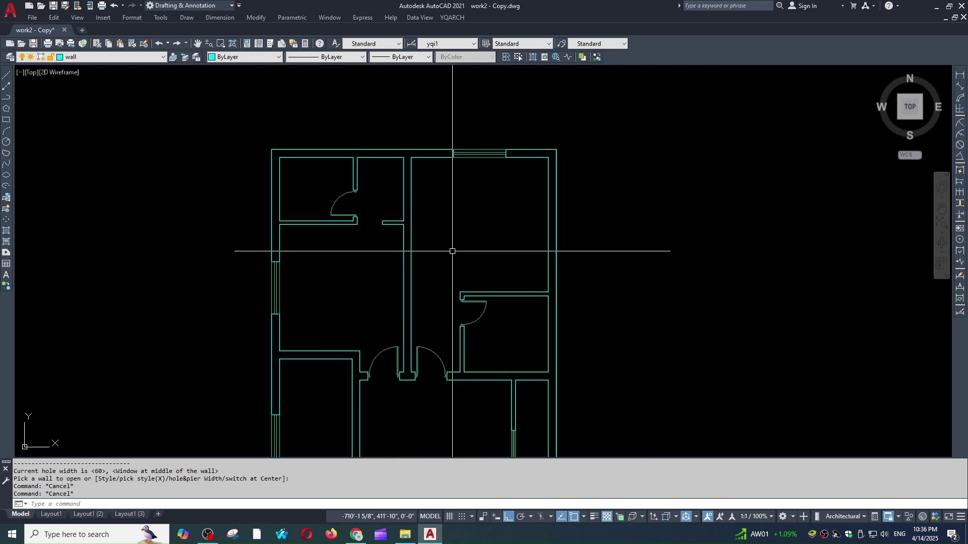
middle_drag(505, 262, 498, 272)
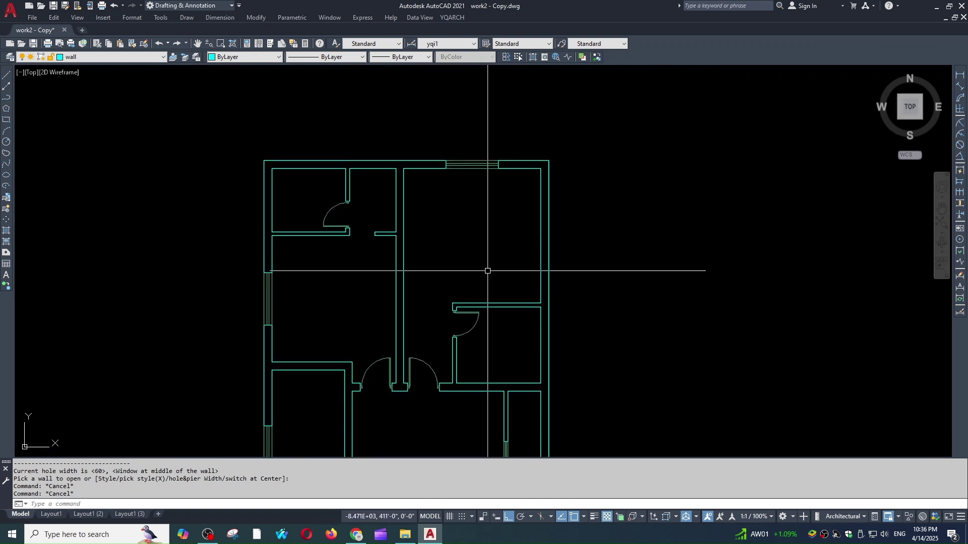
text(j)
key(Return)
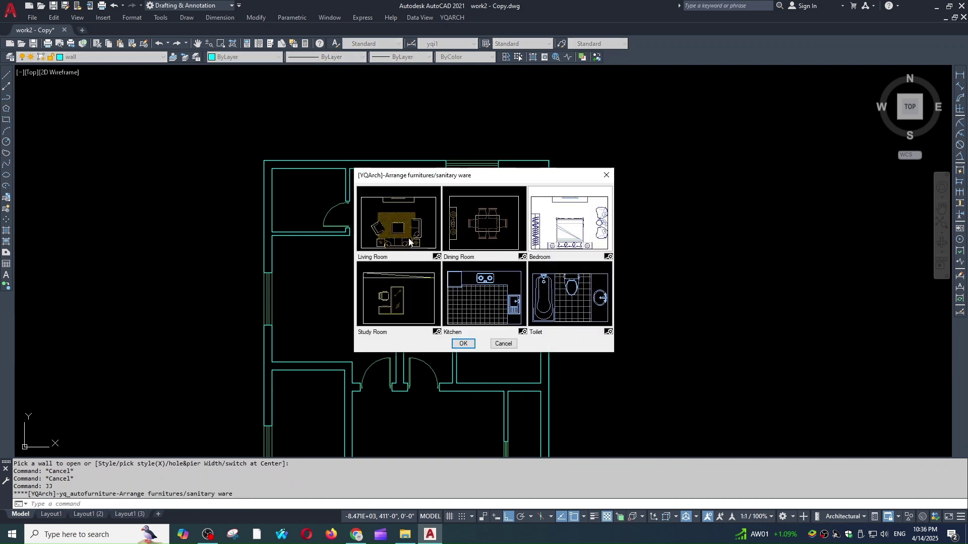
double_click(464, 344)
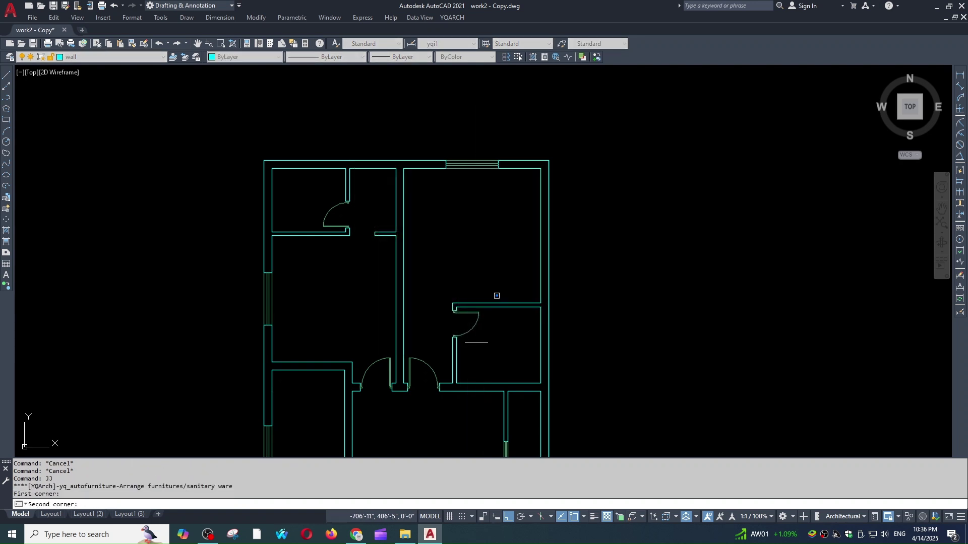
key(Escape)
- Arrange Bedroom furniture in the northeast room, with the bed against the east wall and the wardrobe along the south wall
key(space)
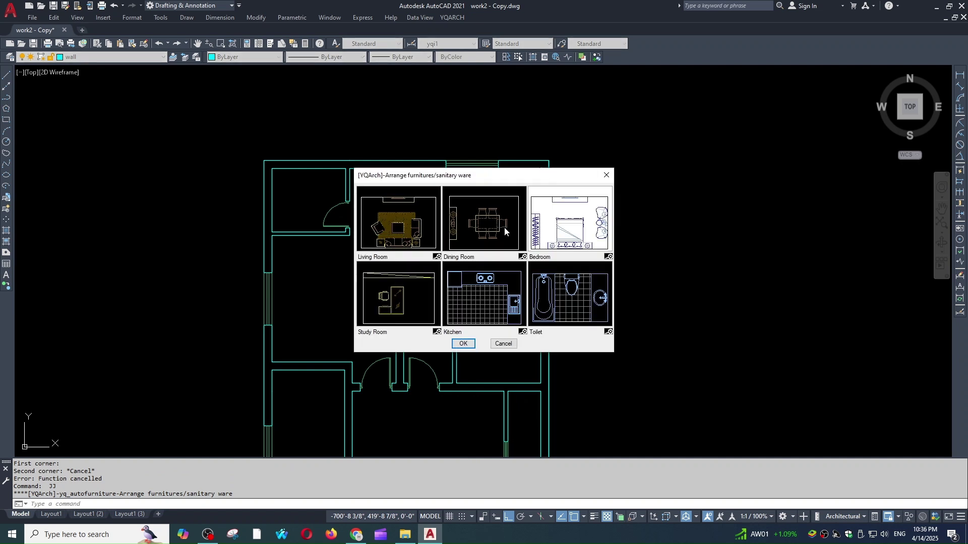
click(473, 345)
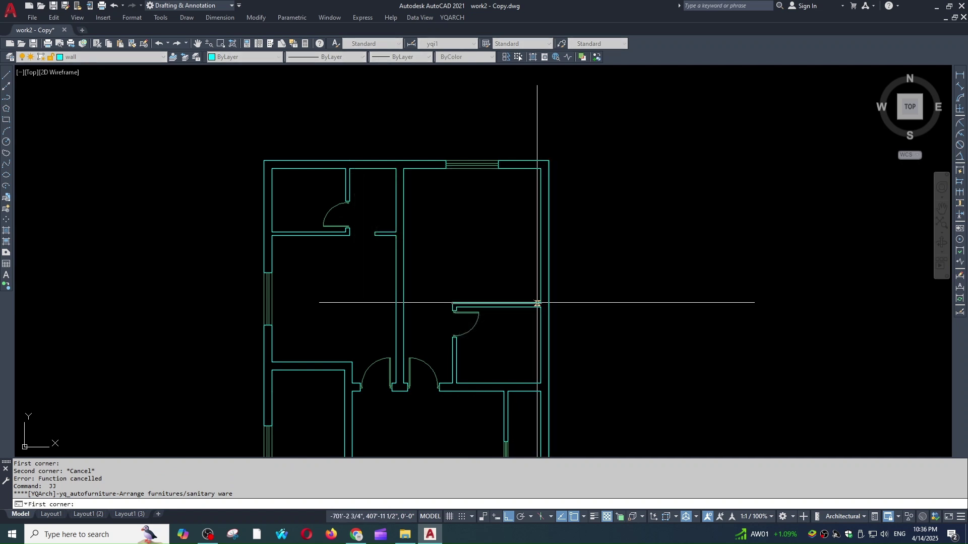
click(540, 303)
click(404, 169)
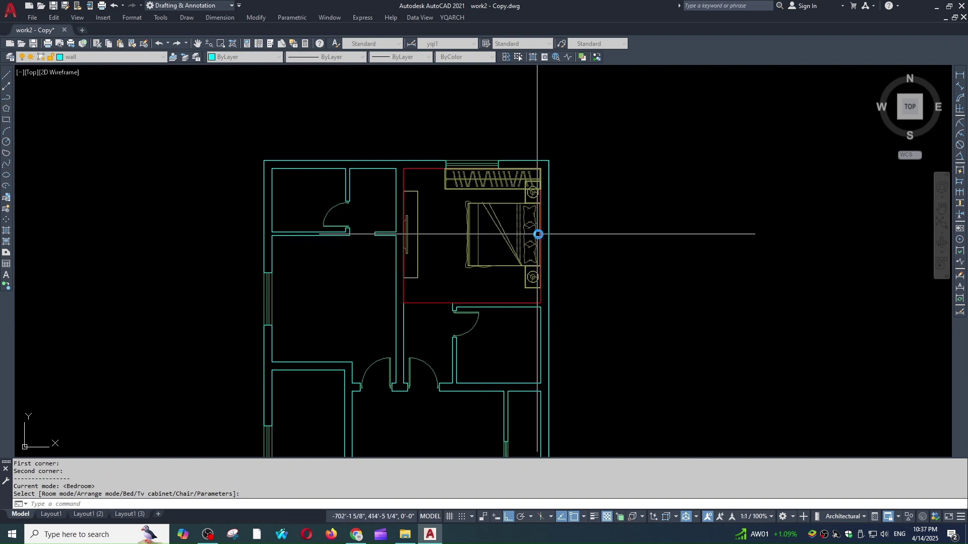
click(528, 239)
key(Escape)
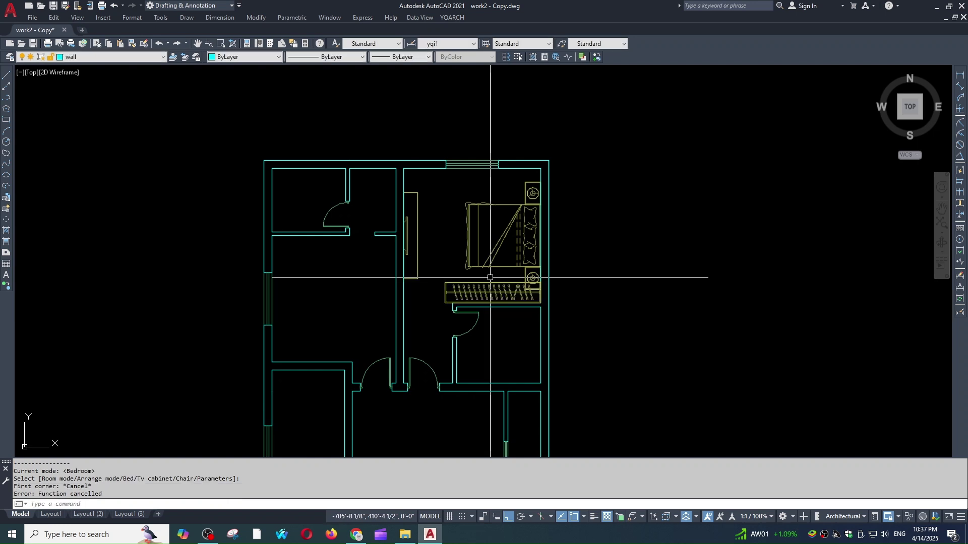
- Erase the wardrobe from the northeast bedroom
click(490, 278)
click(479, 286)
text(e)
key(space)
middle_drag(529, 324, 550, 311)
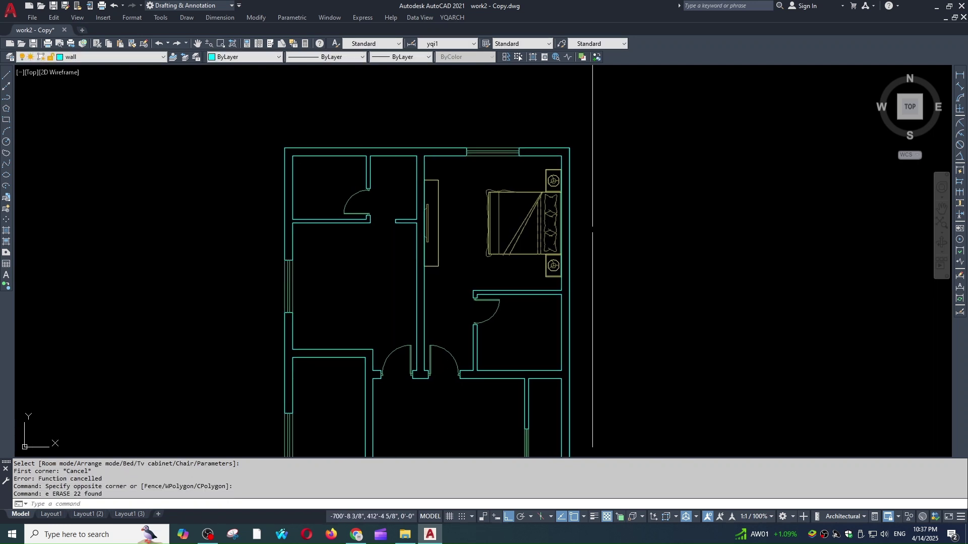
middle_drag(348, 334, 386, 300)
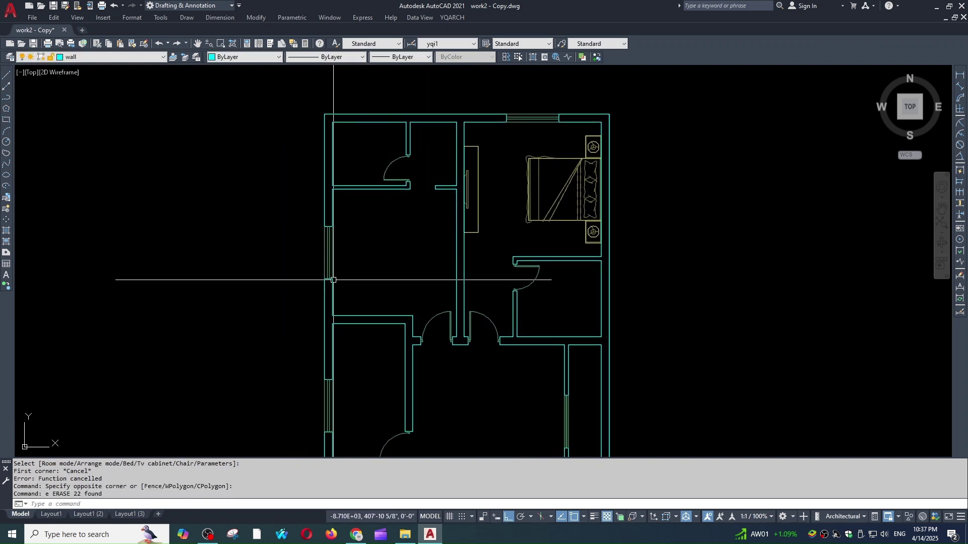
scroll(415, 88, down, 2)
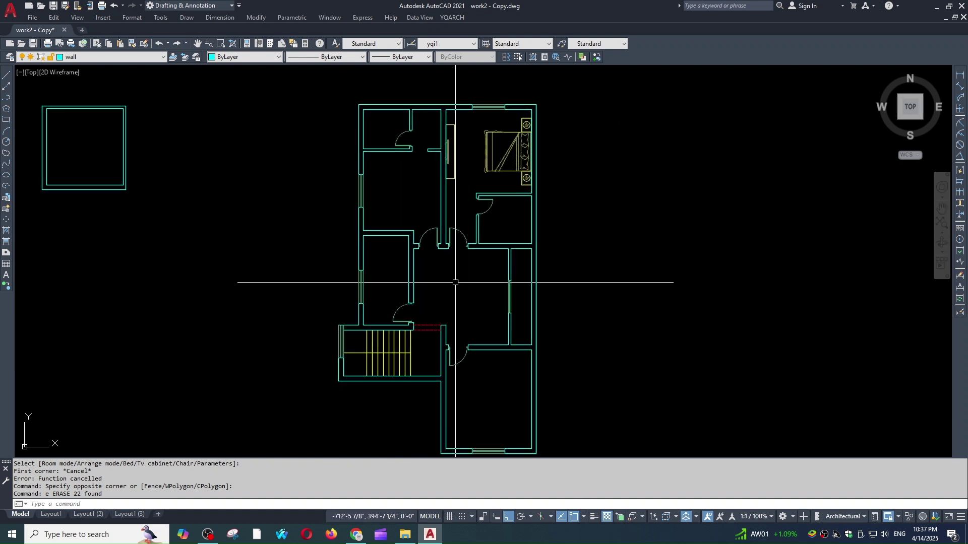
middle_drag(472, 311, 462, 296)
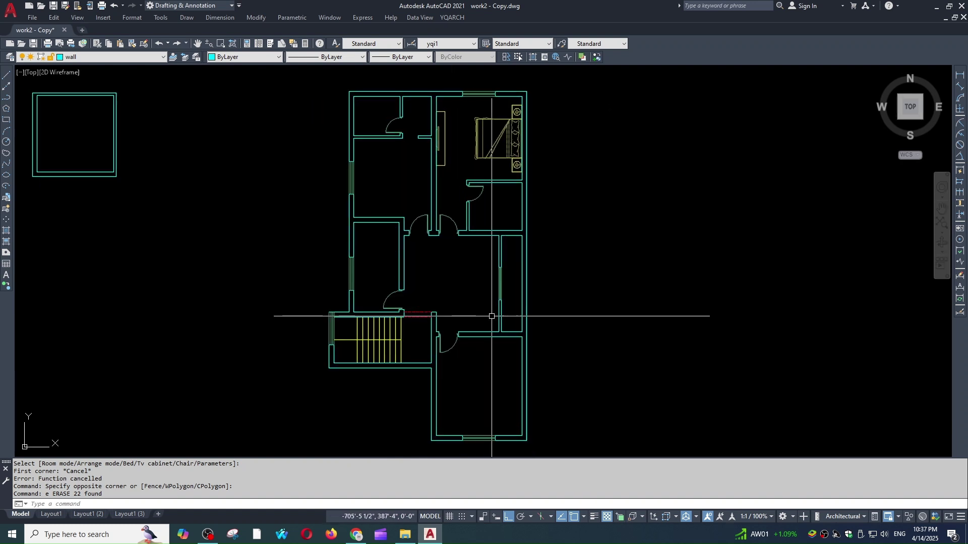
scroll(493, 335, up, 2)
scroll(493, 281, down, 2)
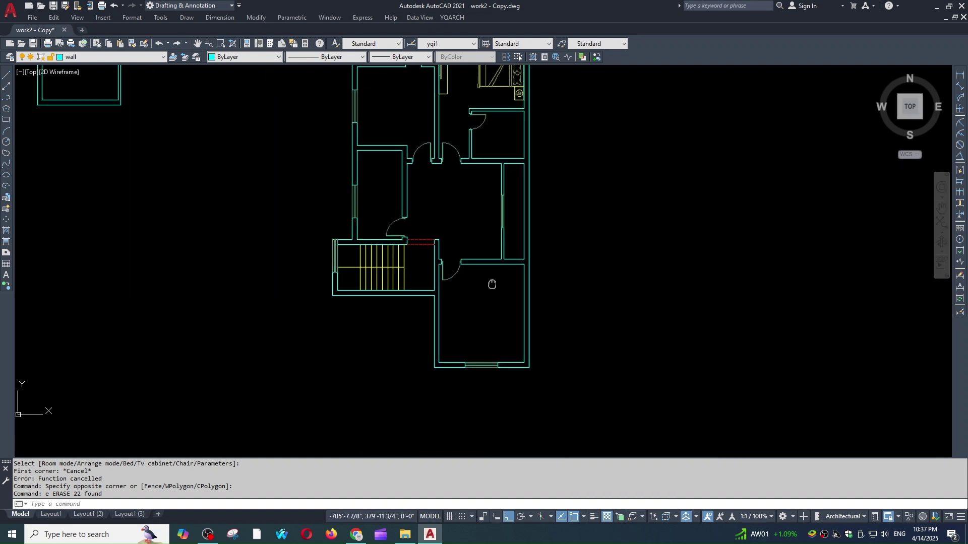
key(Return)
key(Escape)
key(Escape)
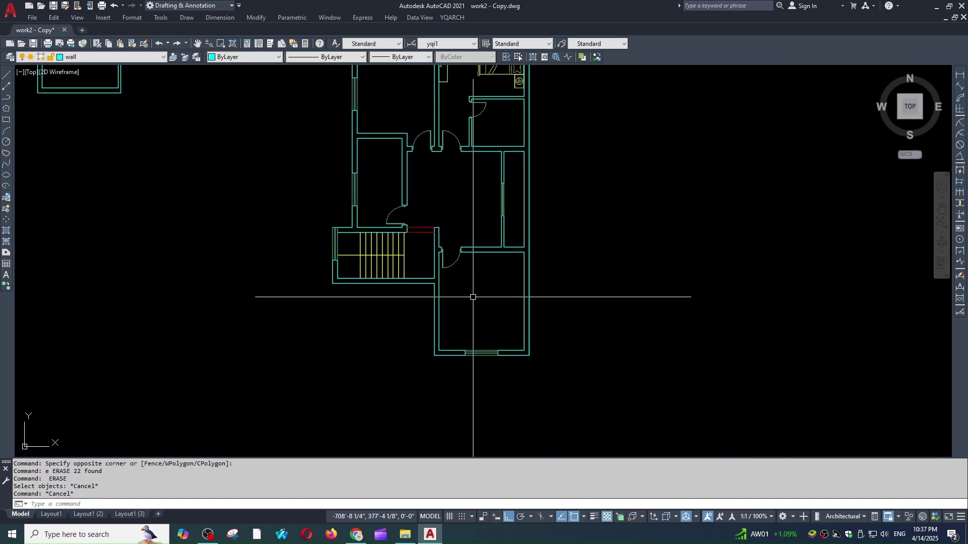
text(j)
key(Return)
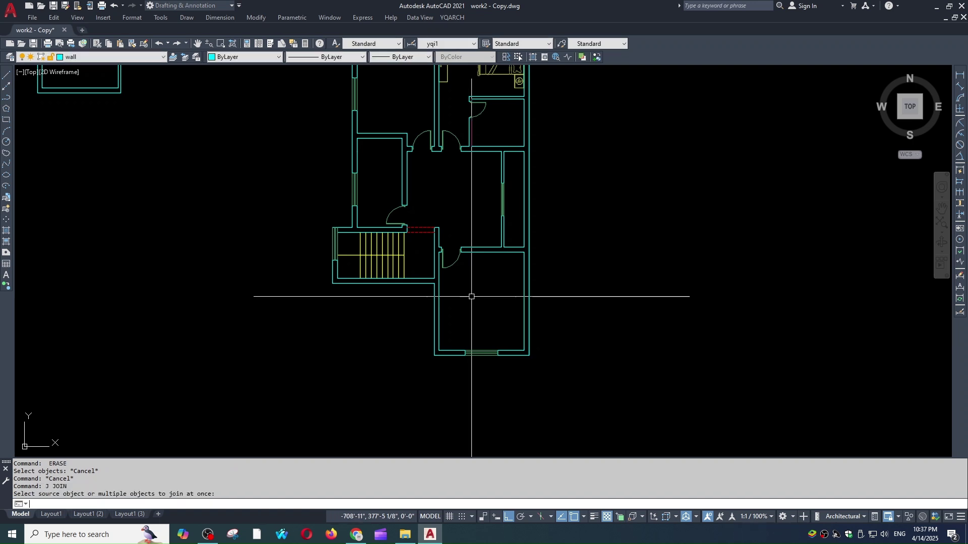
- Arrange Living Room furniture in the south room between its northeast and southwest inside corners, and end the furniture command
text(jj)
key(Return)
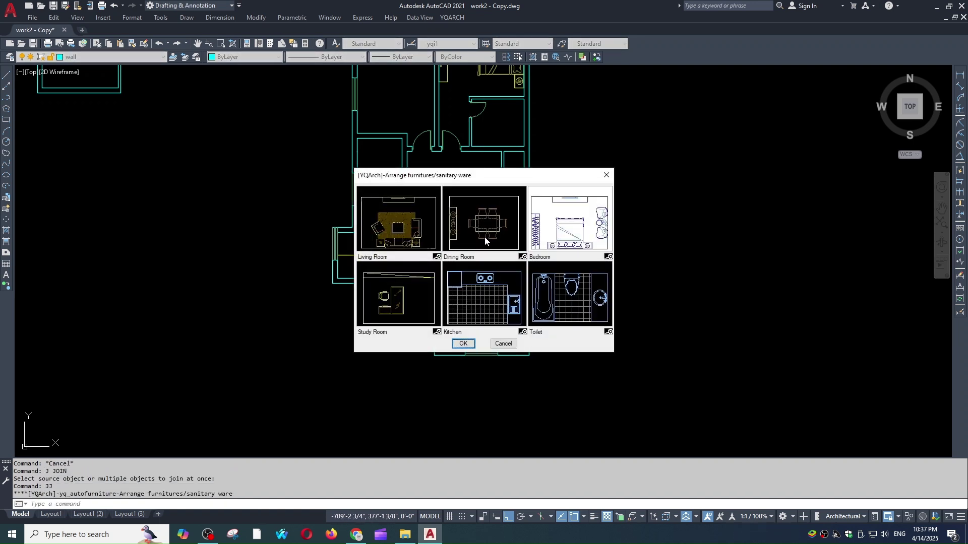
click(398, 241)
click(463, 344)
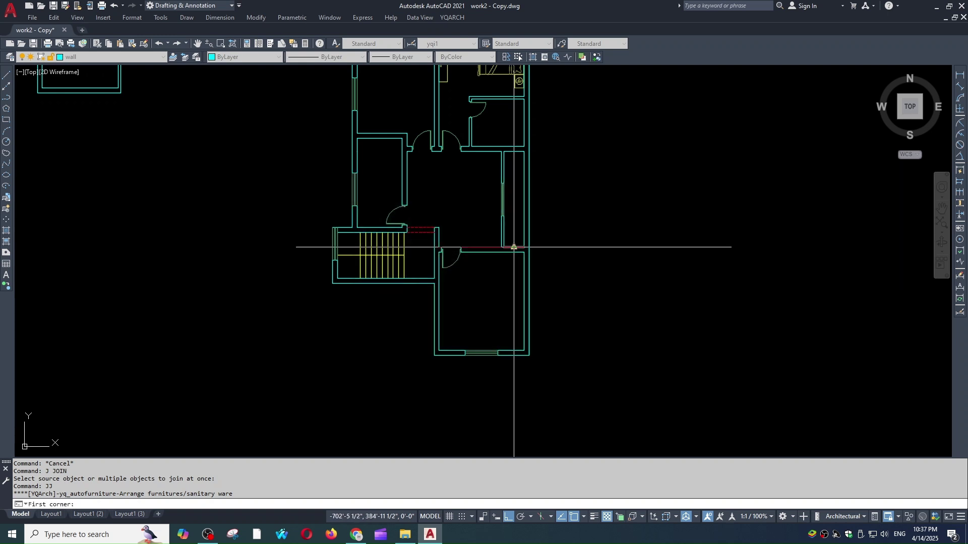
scroll(512, 245, up, 3)
click(529, 260)
scroll(373, 364, down, 1)
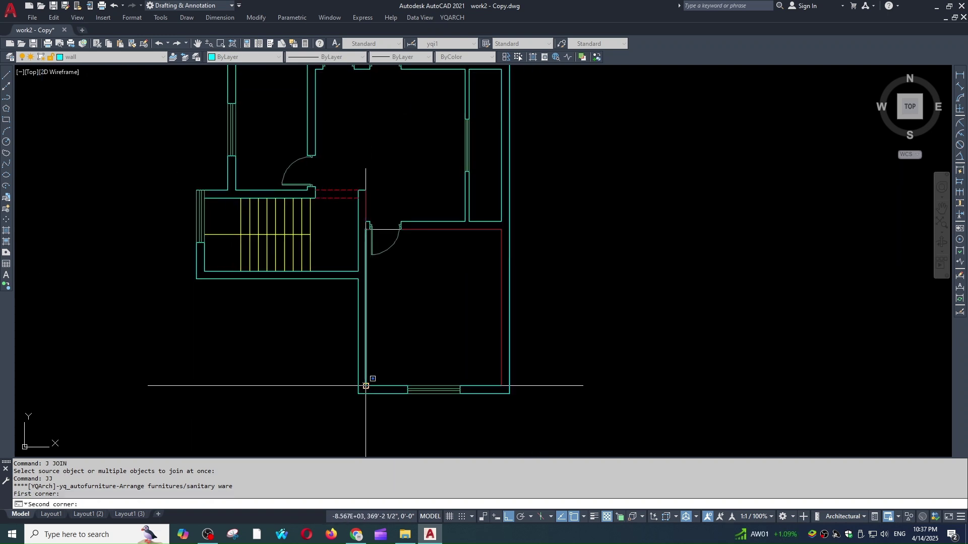
click(366, 386)
scroll(443, 314, down, 1)
mouse_move(444, 315)
middle_down()
mouse_move(436, 253)
mouse_move(444, 329)
middle_up()
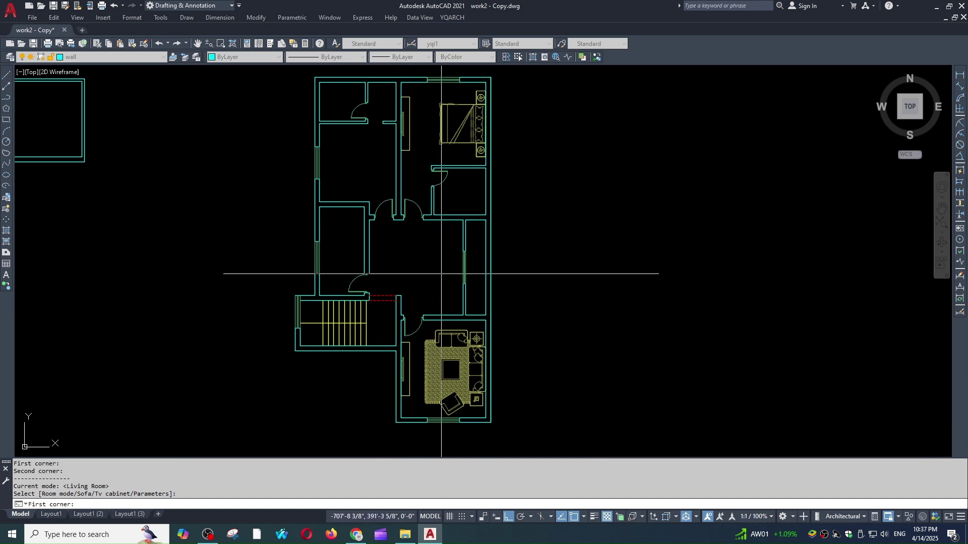
middle_drag(441, 273, 441, 274)
middle_drag(416, 229, 447, 270)
key(Escape)
- Arrange Toilet sanitary ware in the bathroom below the northeast bedroom, with the toilet and bathtub against the south wall
text(jj)
key(Return)
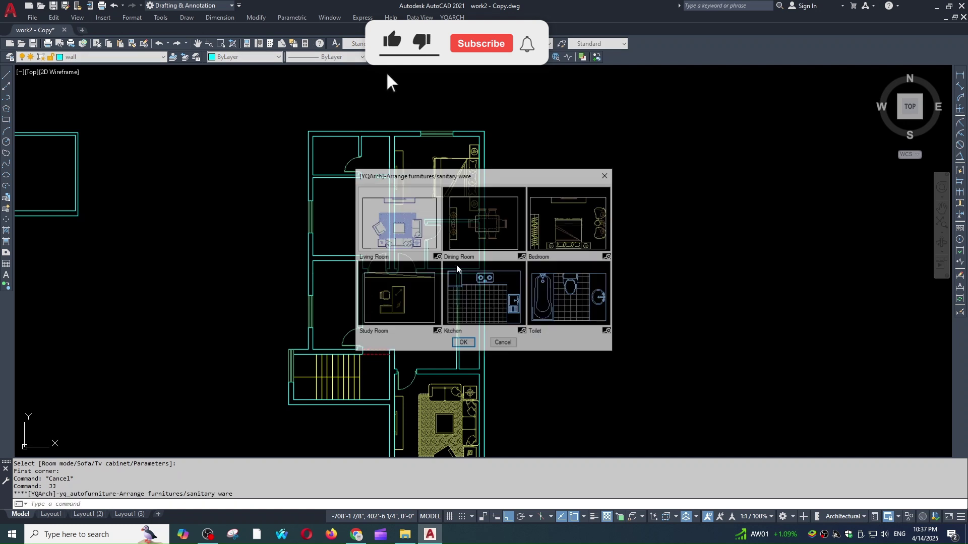
click(571, 301)
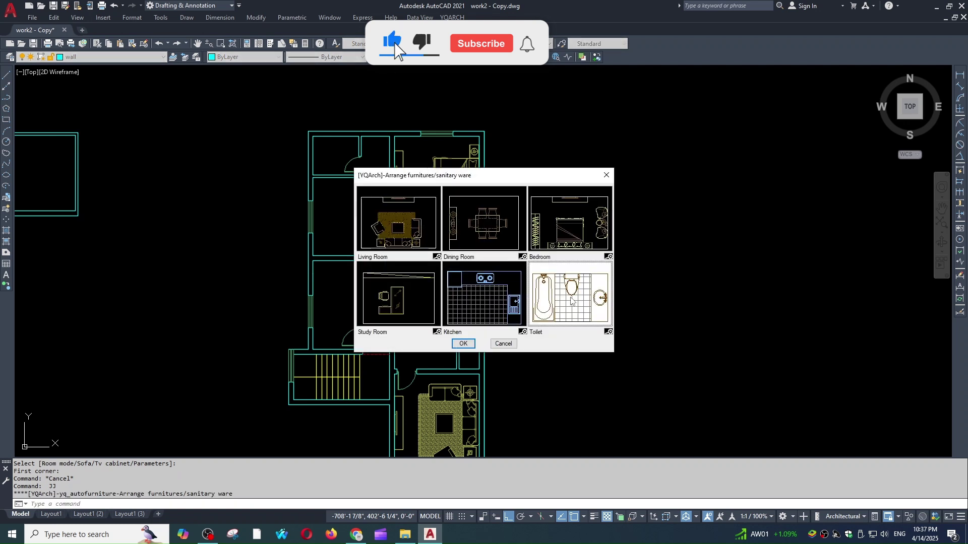
click(463, 343)
scroll(484, 183, up, 4)
click(480, 180)
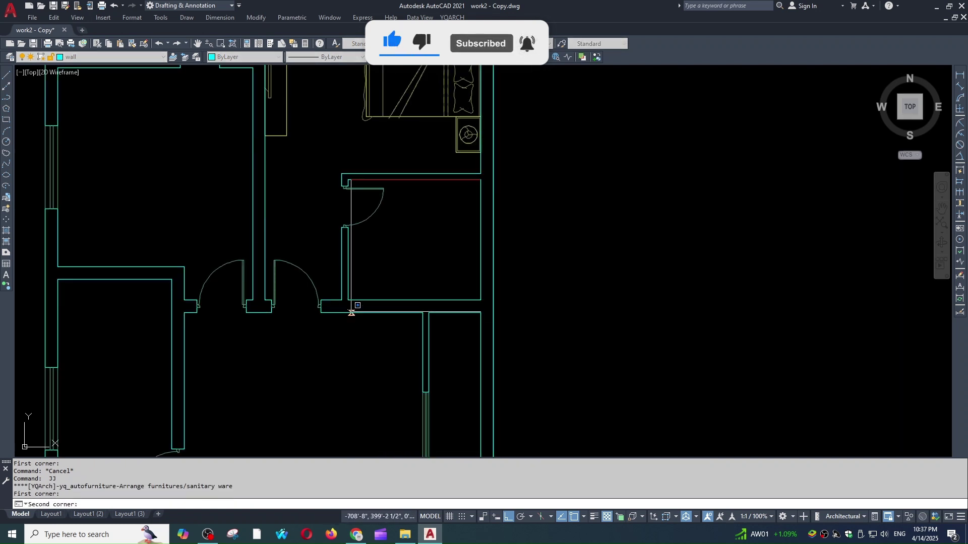
click(348, 300)
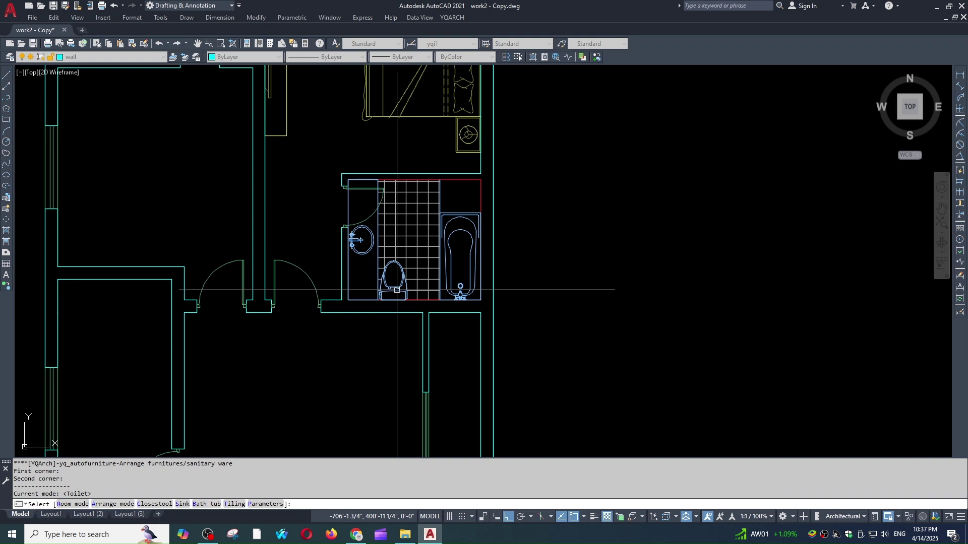
click(411, 290)
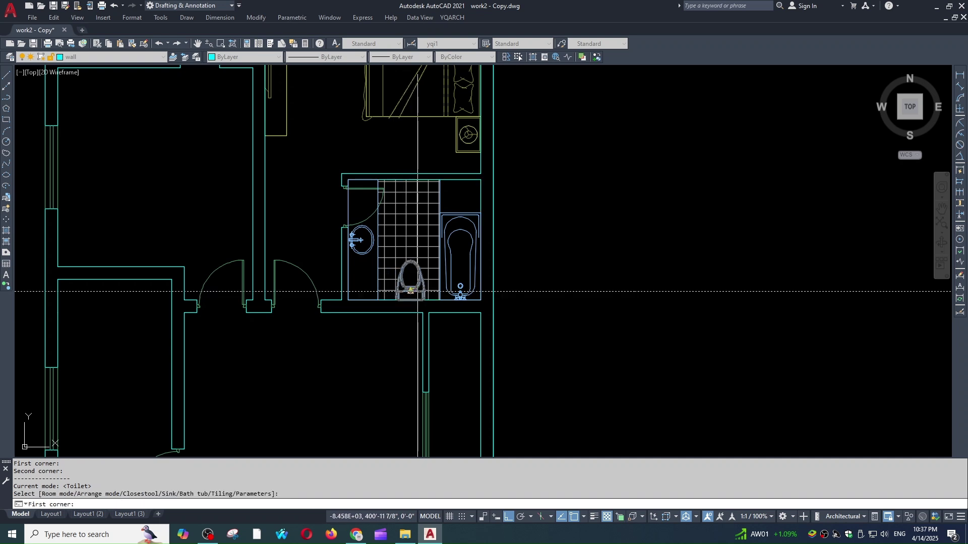
key(Escape)
key(Escape)
key(Escape)
- Stretch the north edge of the bathroom sink counter down to the south jamb of the door
scroll(383, 217, up, 4)
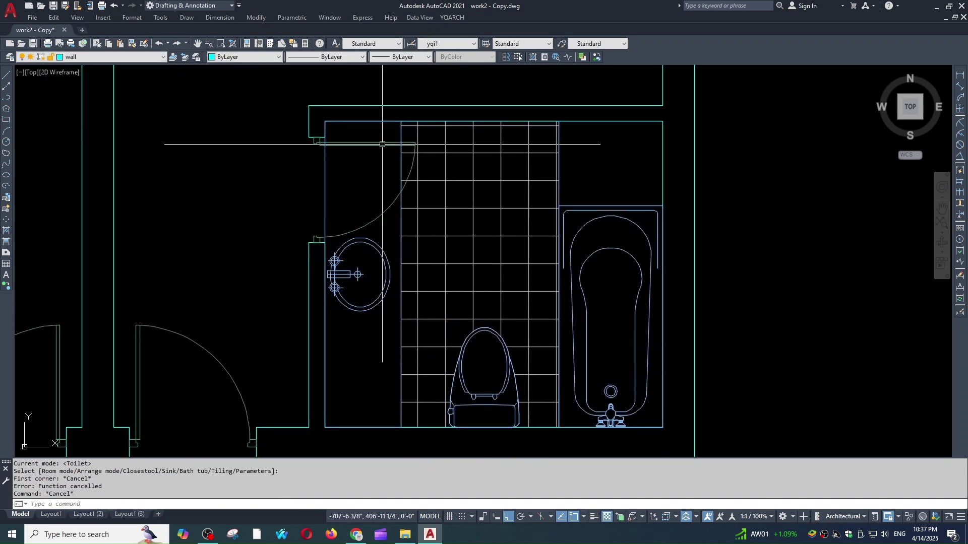
click(399, 119)
click(363, 122)
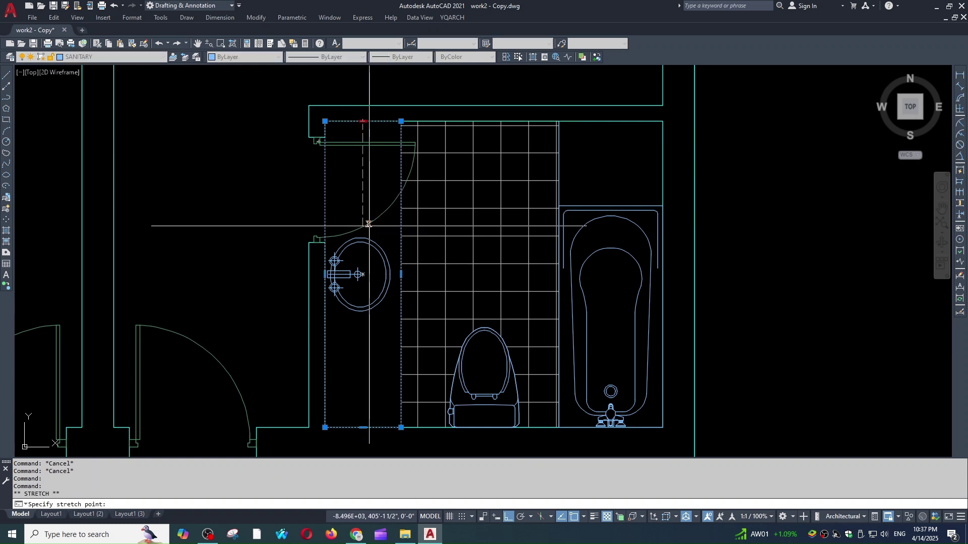
scroll(371, 224, up, 2)
key(Escape)
- Move the bathroom sink southward to about the middle of the shortened counter
drag(406, 365, 302, 302)
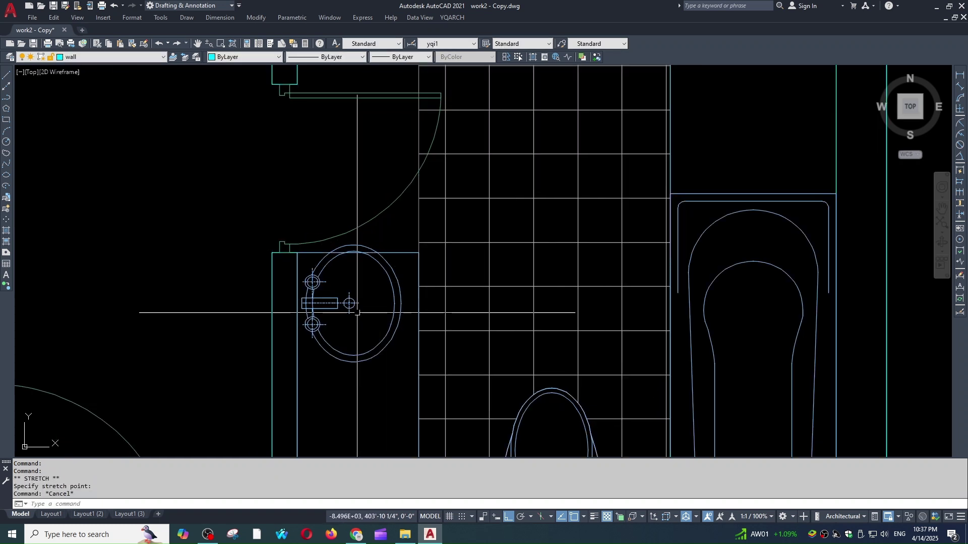
middle_drag(303, 302, 303, 248)
scroll(297, 249, down, 3)
text(,)
key(Return)
text(m)
key(Return)
click(382, 343)
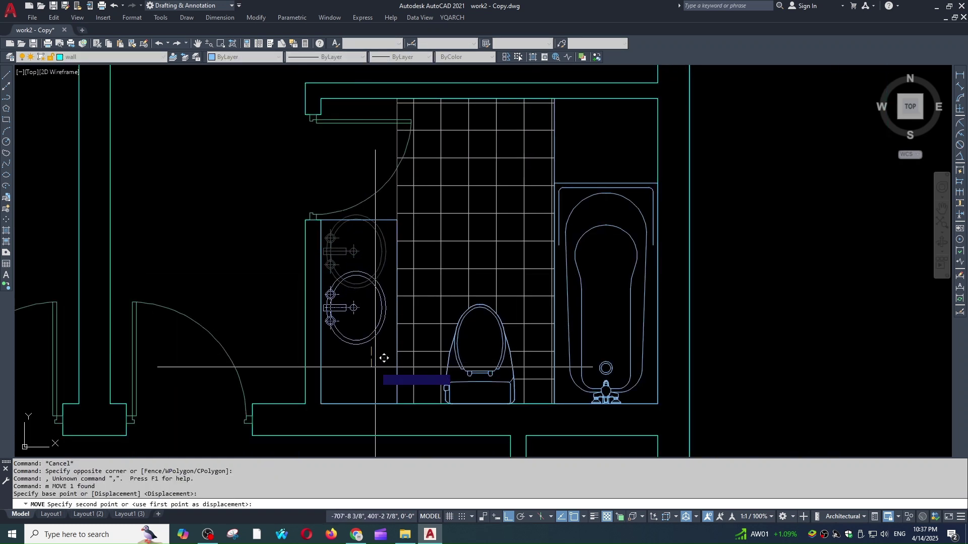
key(Escape)
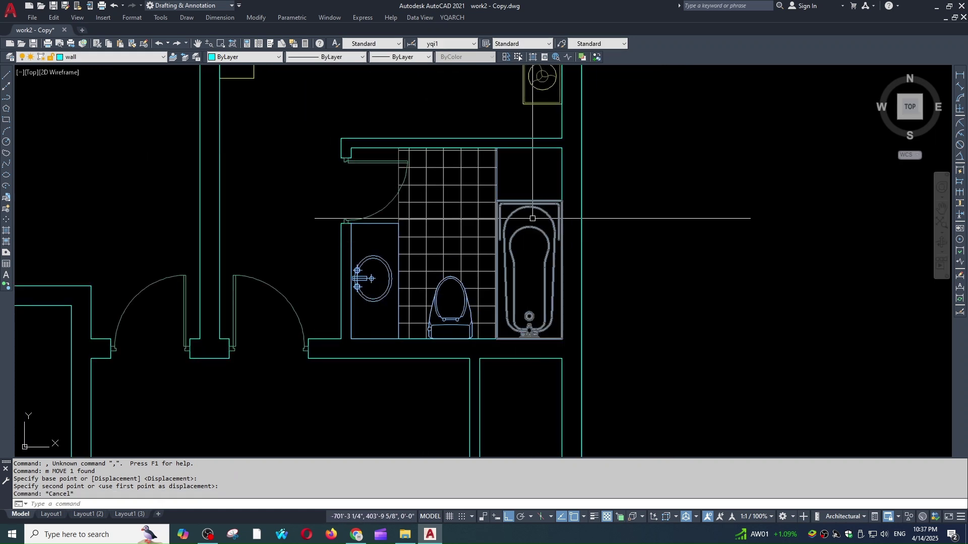
- Isolate the wall layer using the lines of the wall between the two northern rooms
scroll(462, 246, down, 1)
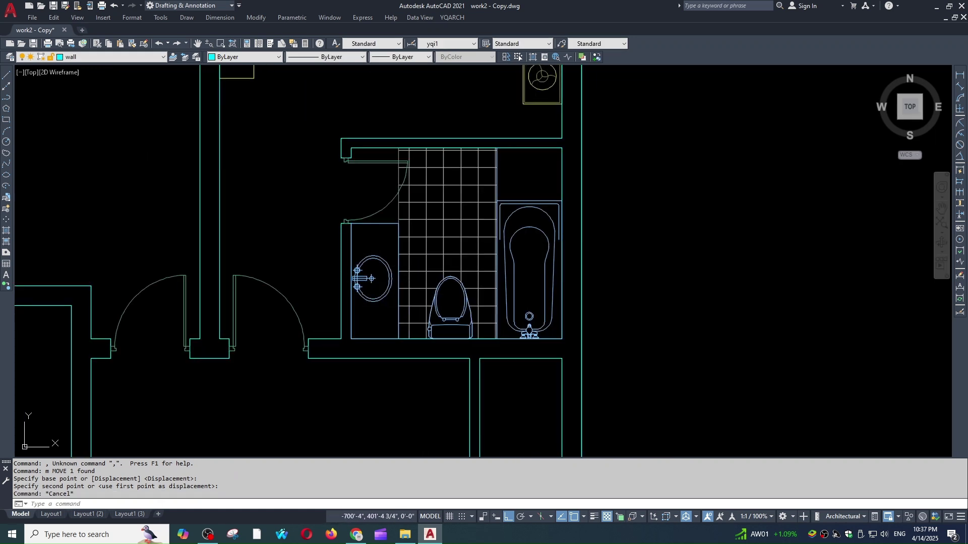
scroll(549, 285, down, 2)
scroll(549, 285, down, 4)
middle_drag(588, 280, 582, 254)
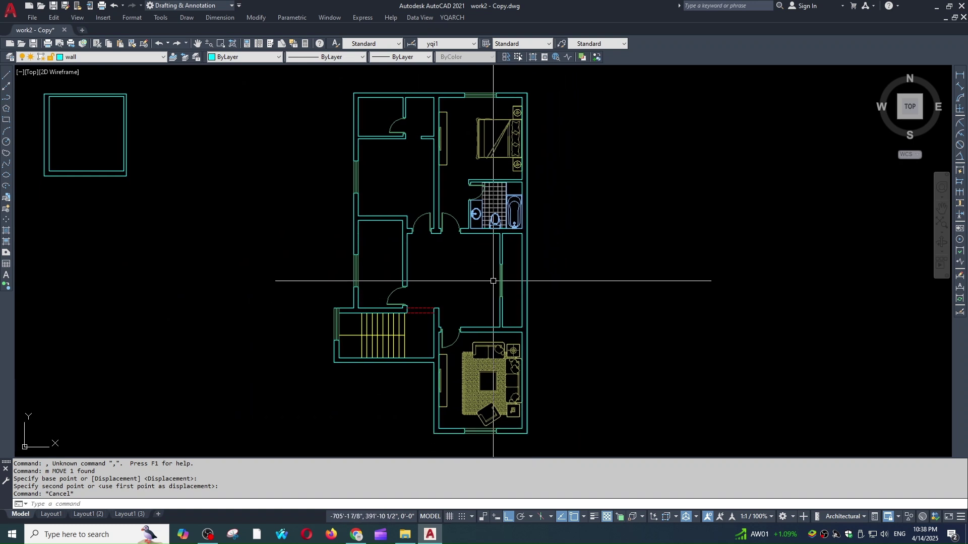
mouse_move(525, 281)
middle_down()
mouse_move(544, 255)
mouse_move(538, 268)
middle_up()
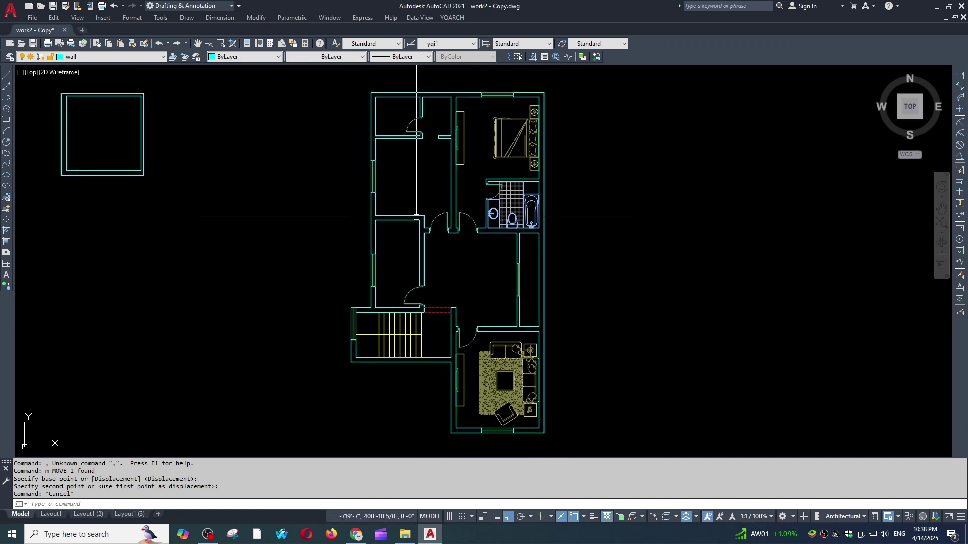
middle_drag(455, 194, 457, 203)
scroll(457, 204, up, 2)
click(413, 200)
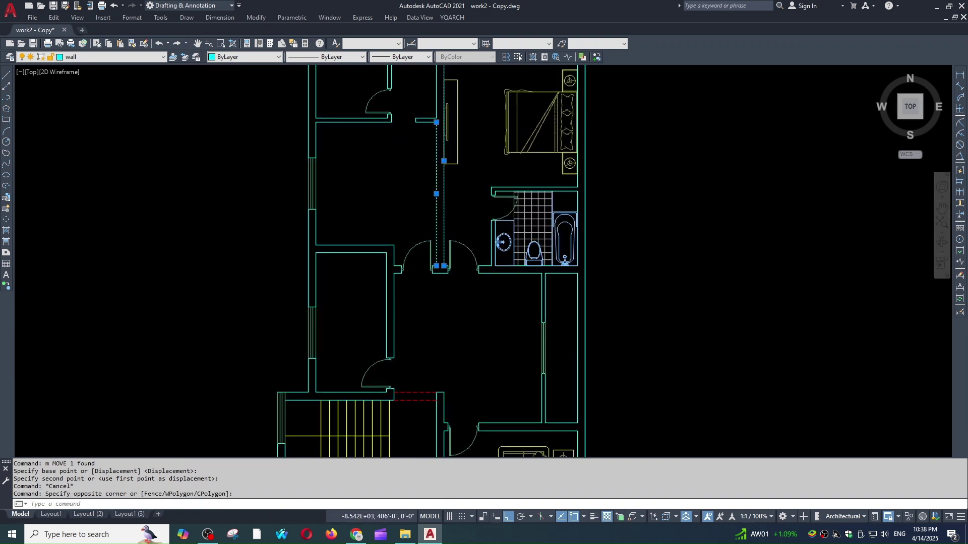
scroll(453, 205, down, 2)
scroll(451, 212, up, 1)
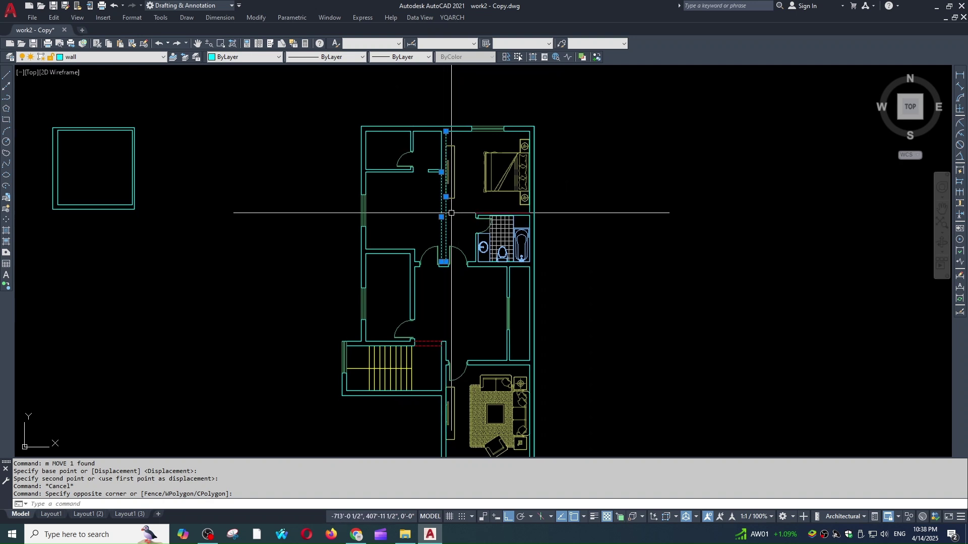
text(4)
key(Return)
- Fillet the stairwell's inner and outer west wall lines with its north wall lines to close the window gap
scroll(413, 188, down, 2)
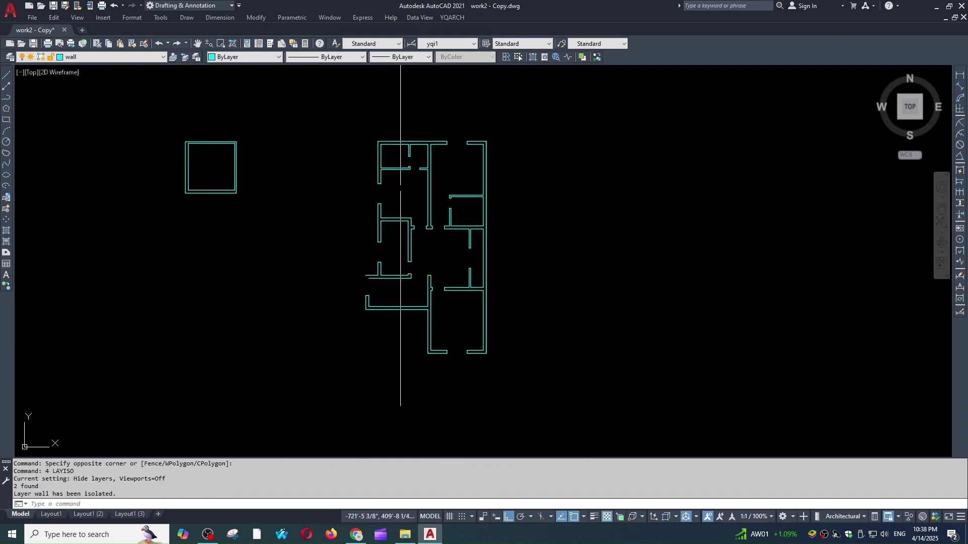
scroll(403, 197, up, 2)
scroll(337, 348, down, 1)
scroll(353, 353, up, 3)
key(Escape)
text(F)
key(Return)
click(361, 306)
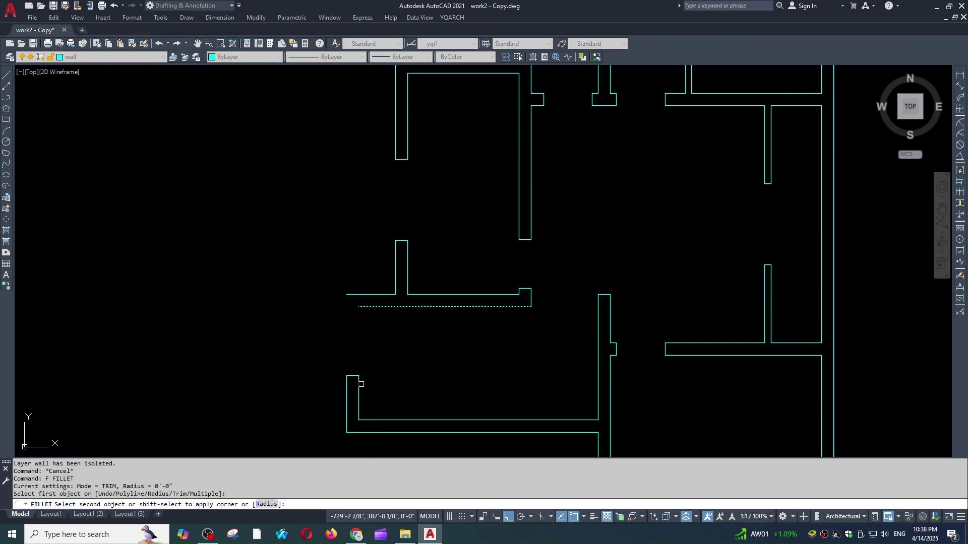
click(361, 384)
key(Return)
click(346, 385)
click(371, 295)
key(Escape)
- Erase the leftover wall end line across the stairwell's west wall
drag(328, 320, 368, 388)
text(E)
key(Return)
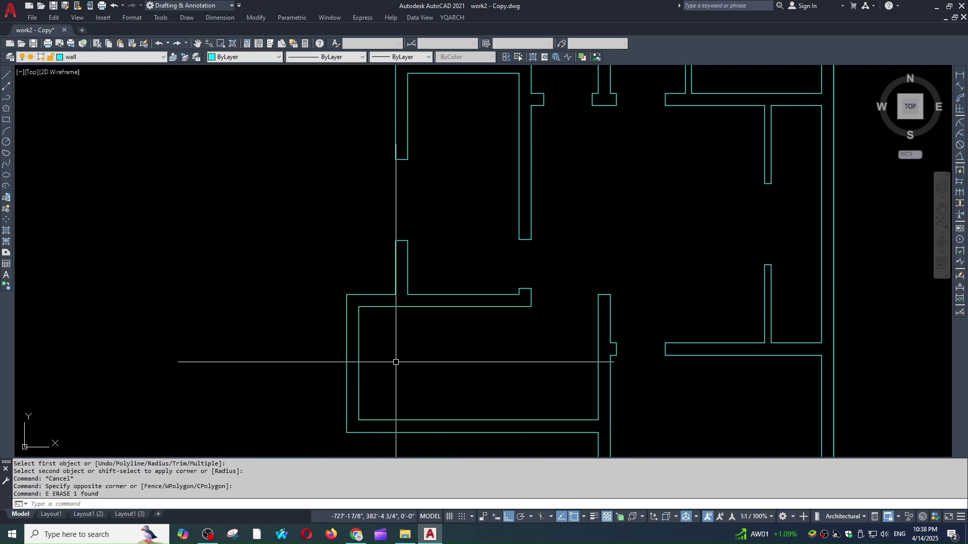
key(Escape)
- Fill all the house plan's walls with solid hatch using the YQArch WWF command
scroll(396, 362, down, 4)
scroll(454, 325, up, 1)
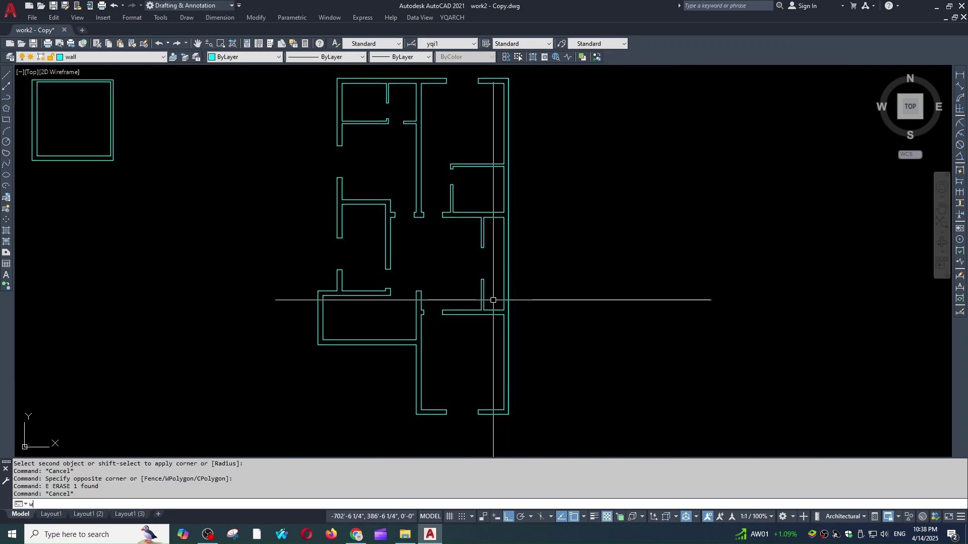
text(wwf)
key(Return)
scroll(525, 215, down, 4)
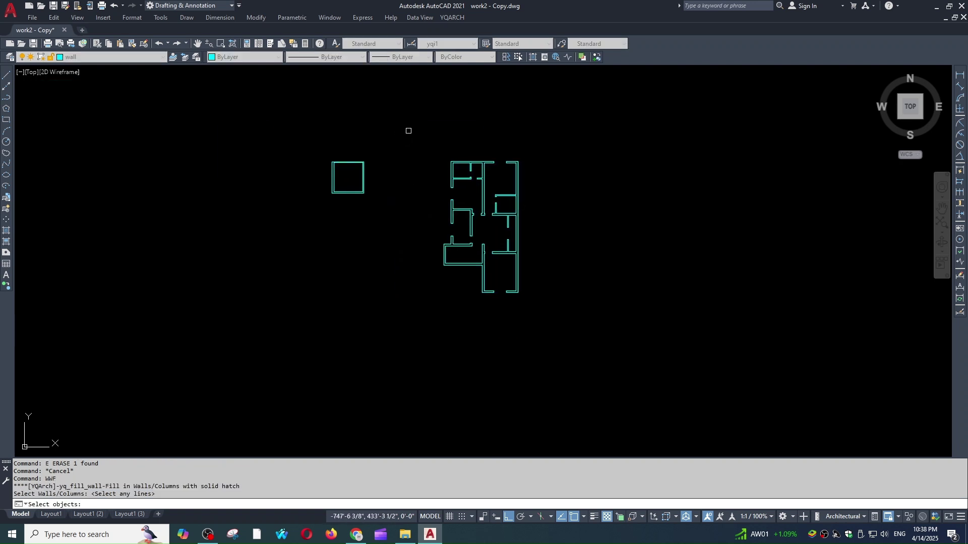
click(415, 129)
click(557, 328)
scroll(488, 183, up, 2)
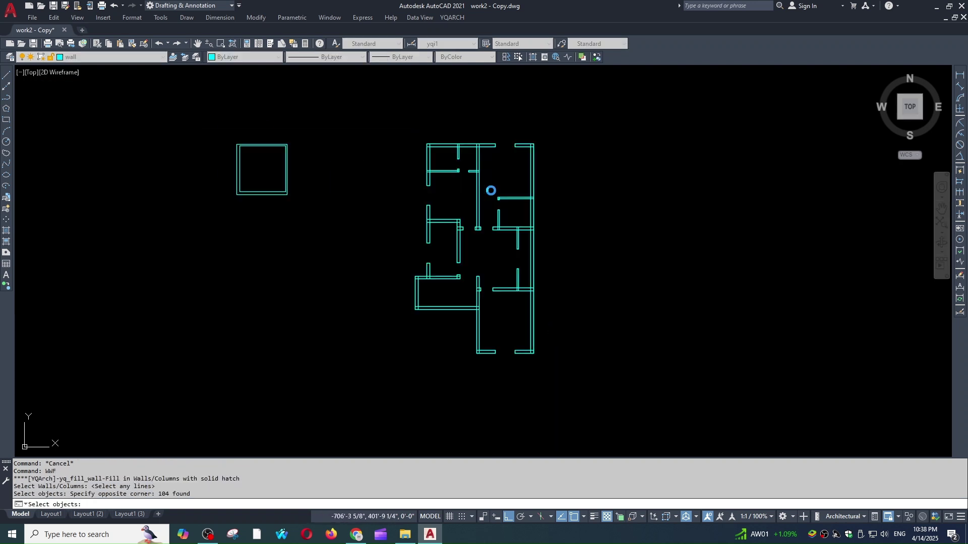
key(Return)
scroll(479, 222, up, 2)
scroll(479, 222, down, 2)
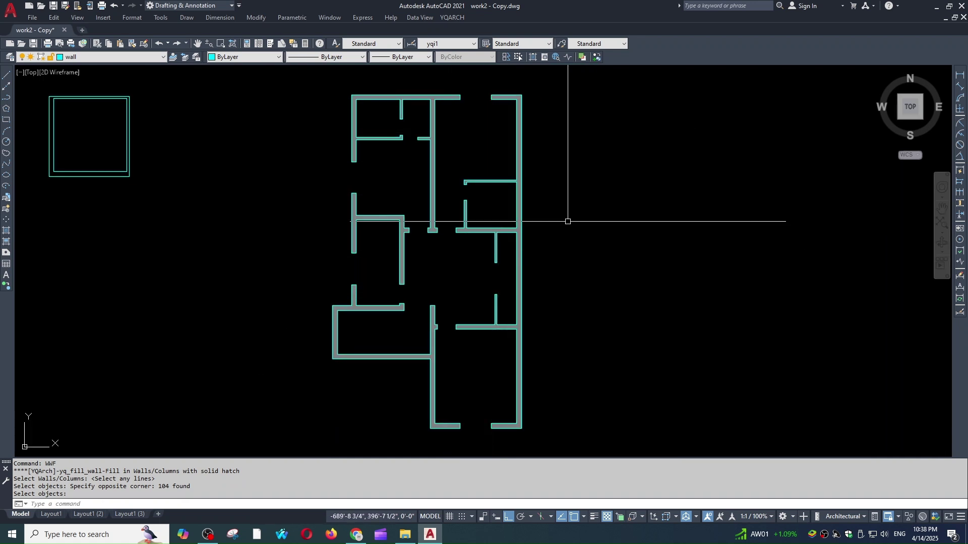
key(Escape)
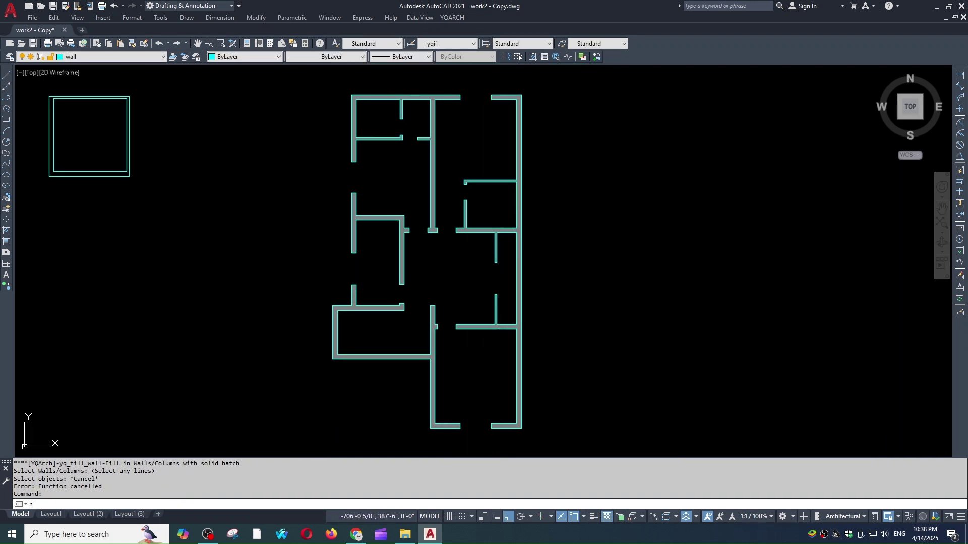
- Turn all layers back on and check the complete floor plan
text(n)
key(Return)
mouse_move(439, 226)
middle_down()
mouse_move(438, 256)
mouse_move(471, 224)
middle_up()
middle_drag(461, 266, 450, 285)
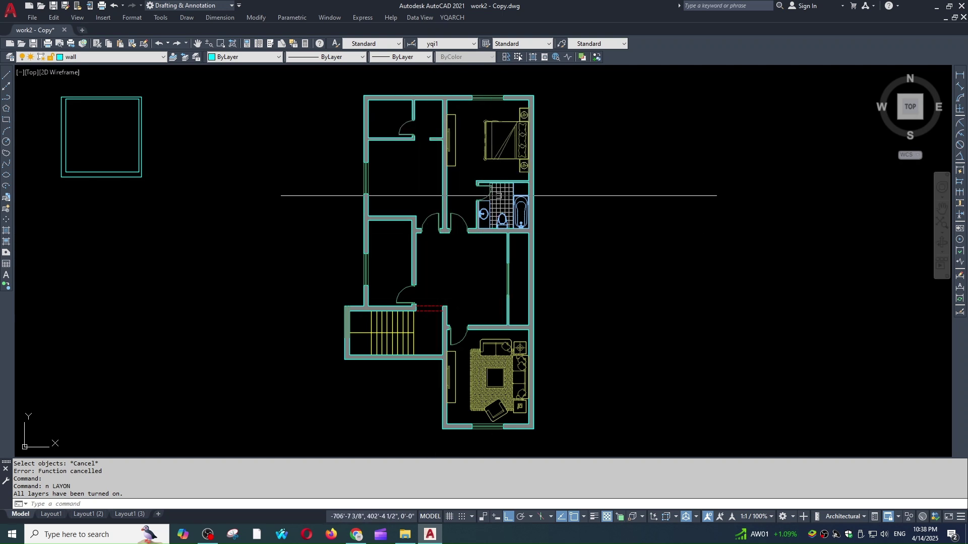
middle_drag(453, 249, 448, 248)
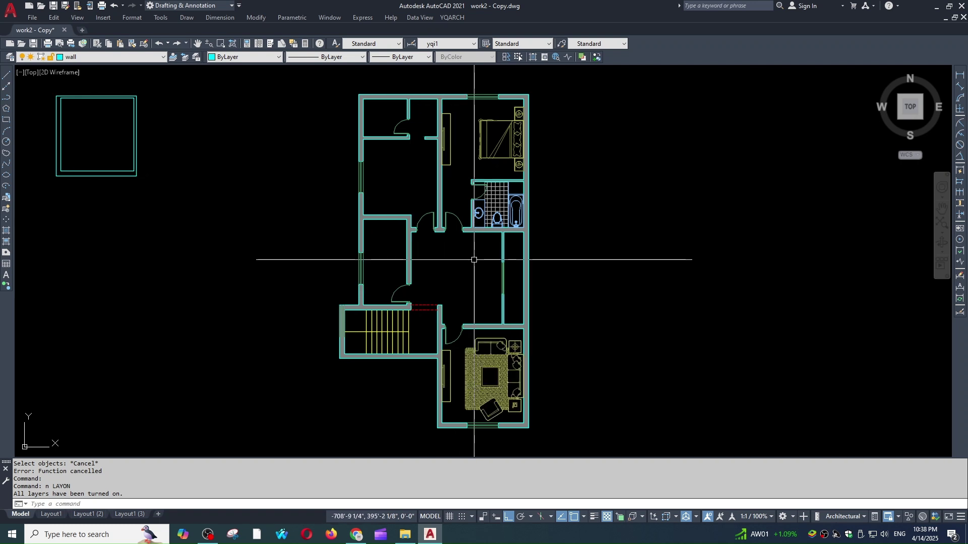